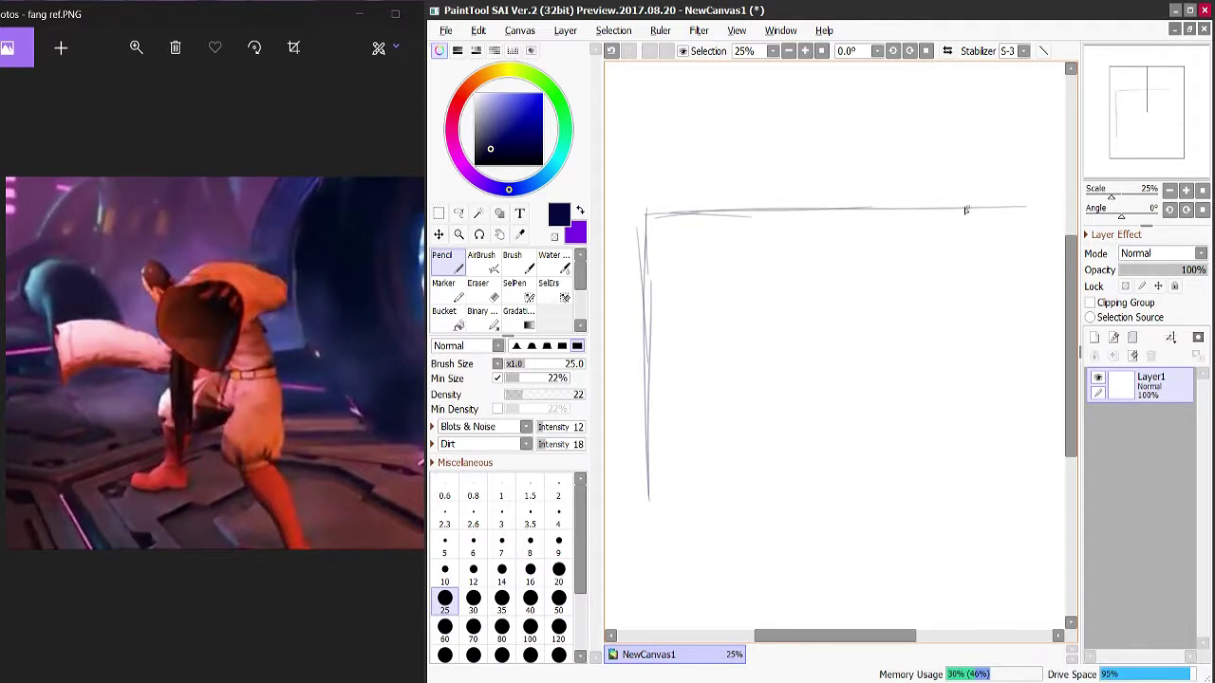
Step: Redraw the right edge of the sketched frame as a single long vertical pencil stroke
key("ctrl+z")
left_click_drag(1023, 365, 1022, 613)
key("ctrl+z")
left_click_drag(1032, 195, 1048, 544)
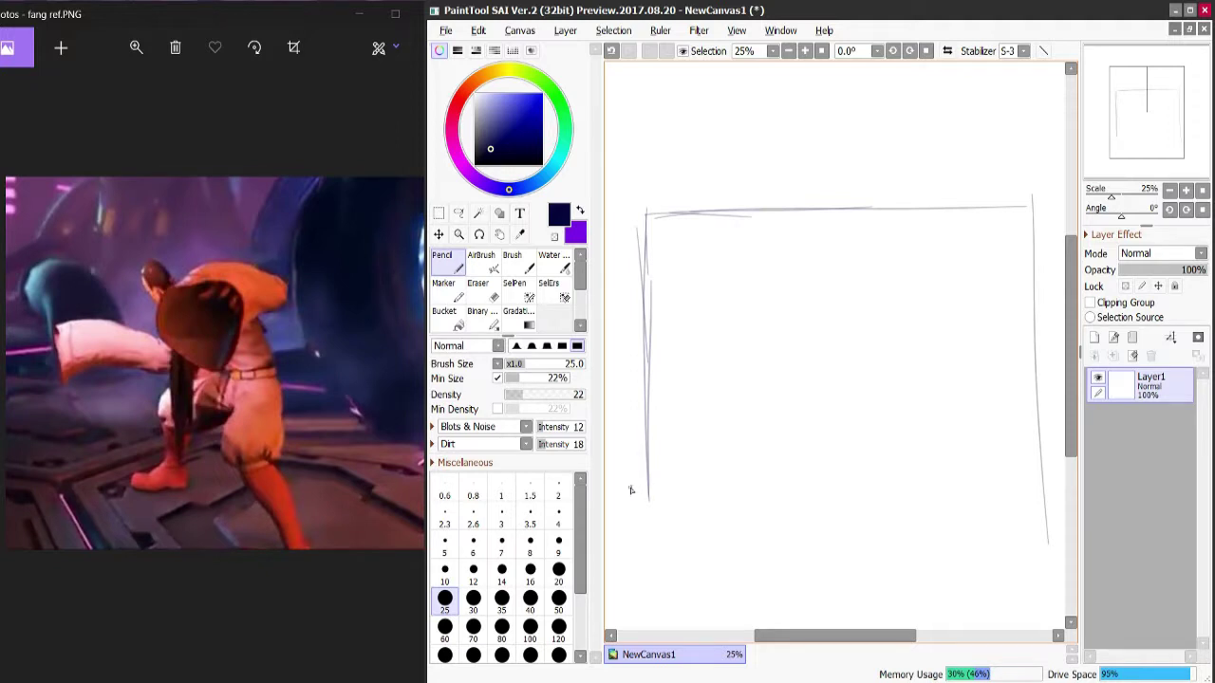
Step: Sketch the frame's bottom edge with overlapping strokes and reinforce its right edge in a mirrored view
left_click_drag(674, 497, 721, 495)
left_click_drag(634, 498, 831, 487)
left_click_drag(759, 495, 899, 497)
mouse_move(727, 496)
left_mouse_down()
mouse_move(1037, 494)
mouse_move(1037, 468)
left_mouse_up()
key("h")
mouse_move(638, 497)
left_mouse_down()
mouse_move(658, 405)
mouse_move(634, 277)
left_mouse_up()
key("h")
key("h")
key("h")
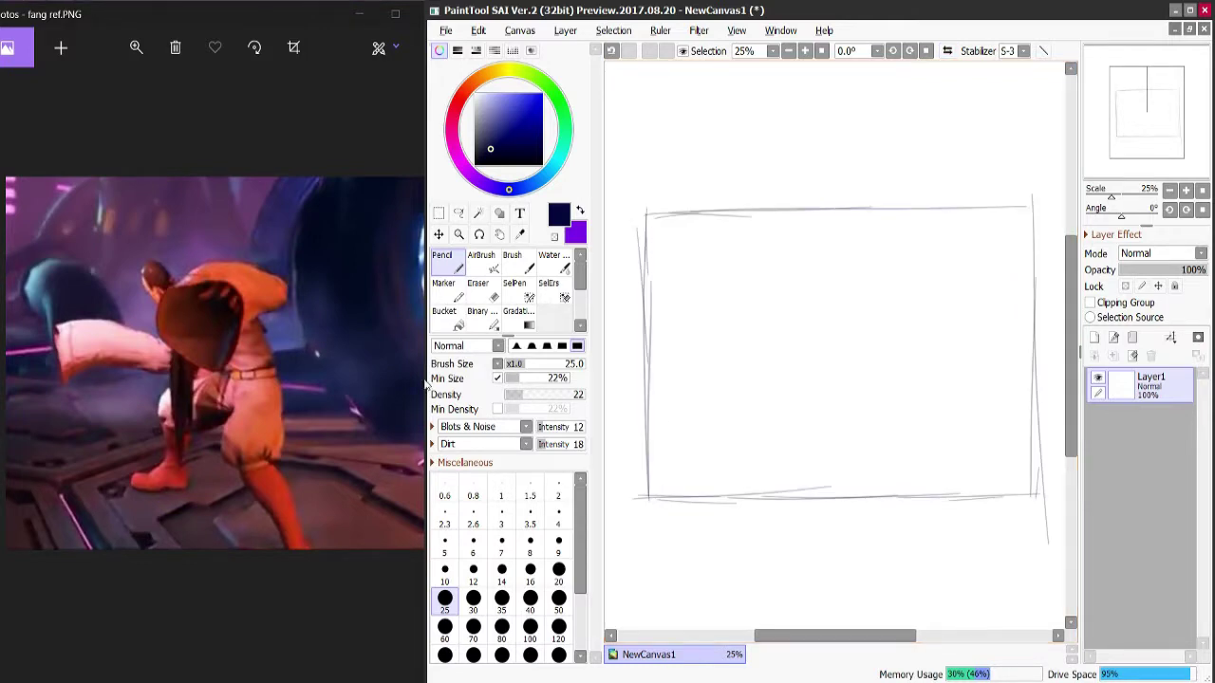
Step: Duplicate the frame sketch layer and merge the copy down to darken the lines
key("ctrl+t")
key("Return")
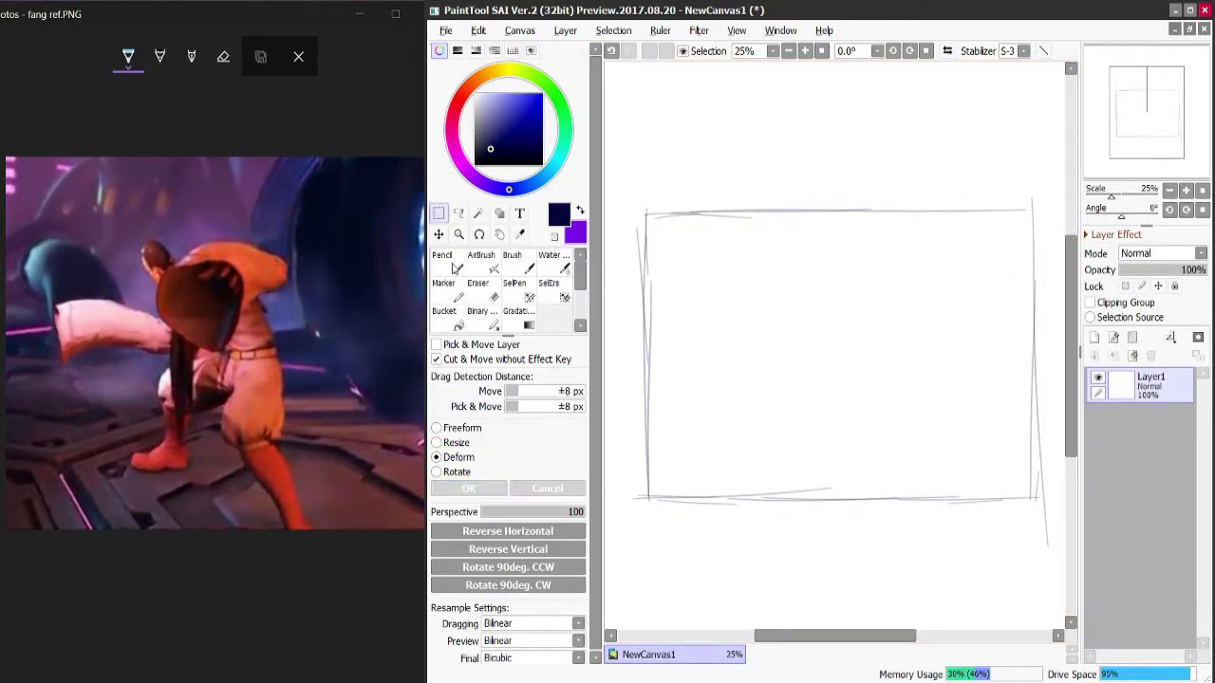
left_click(567, 31)
left_click(608, 151)
key("ctrl+e")
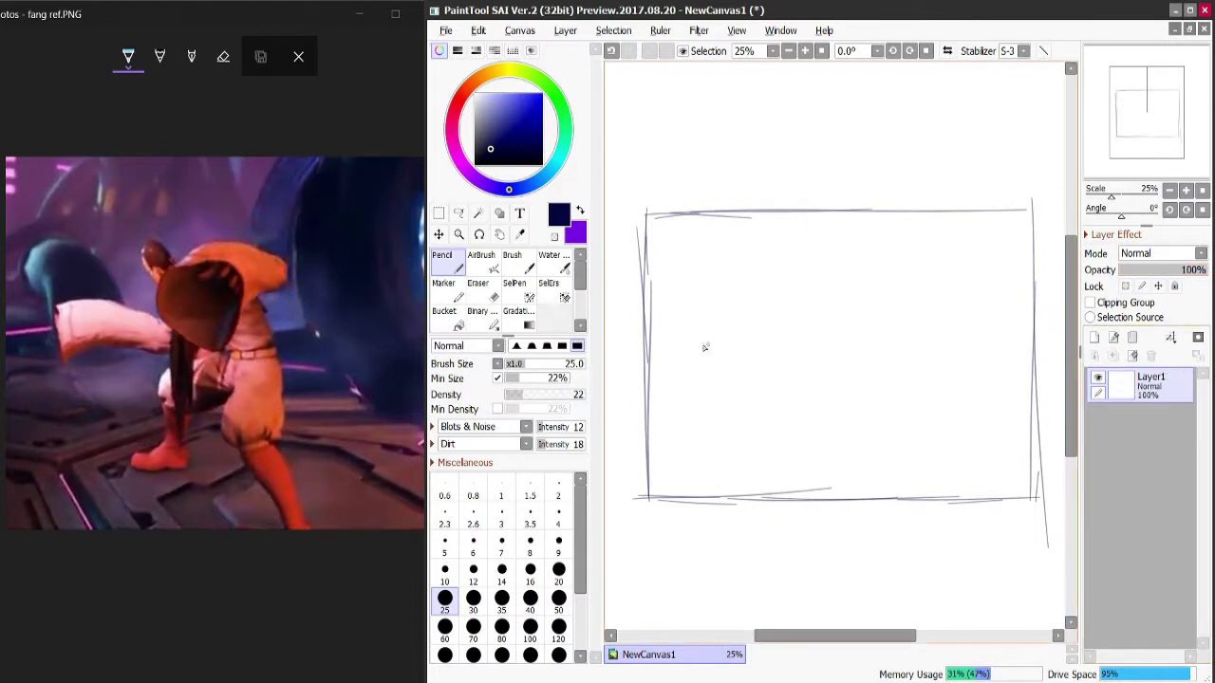
Step: Resize the frame sketch taller to match the reference image's proportions and apply the transform
key("ctrl+t")
left_click_drag(843, 550, 848, 570)
left_click(423, 368)
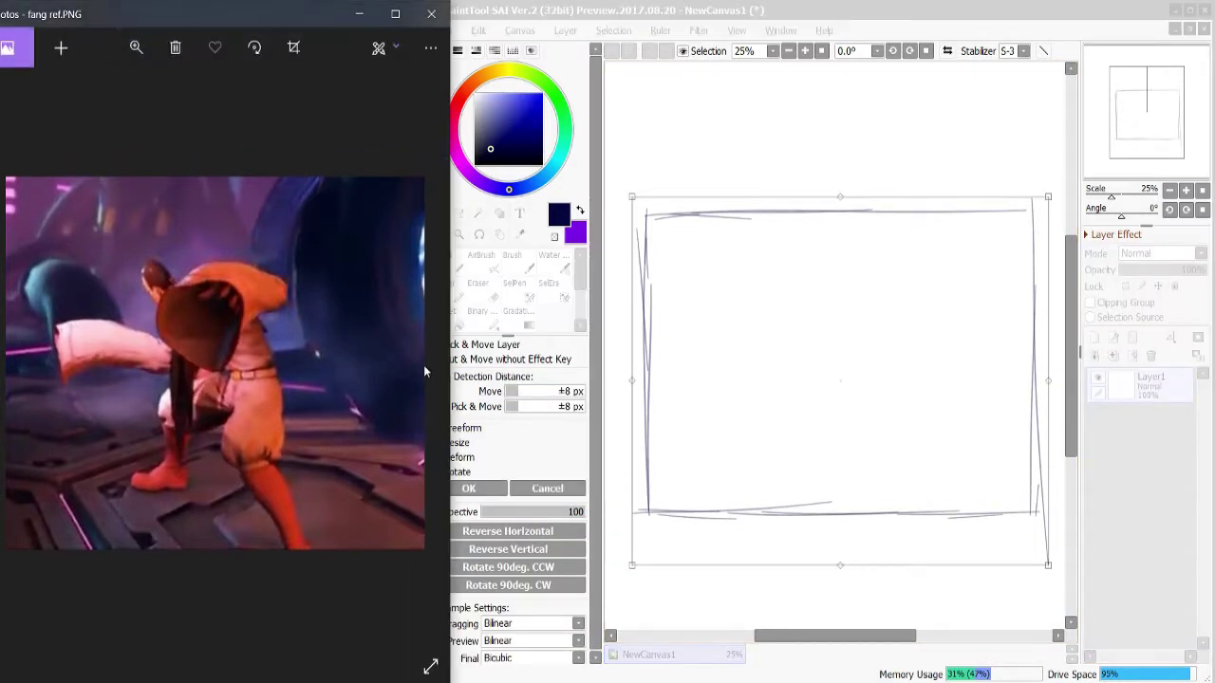
left_click(712, 26)
left_click_drag(427, 286, 431, 285)
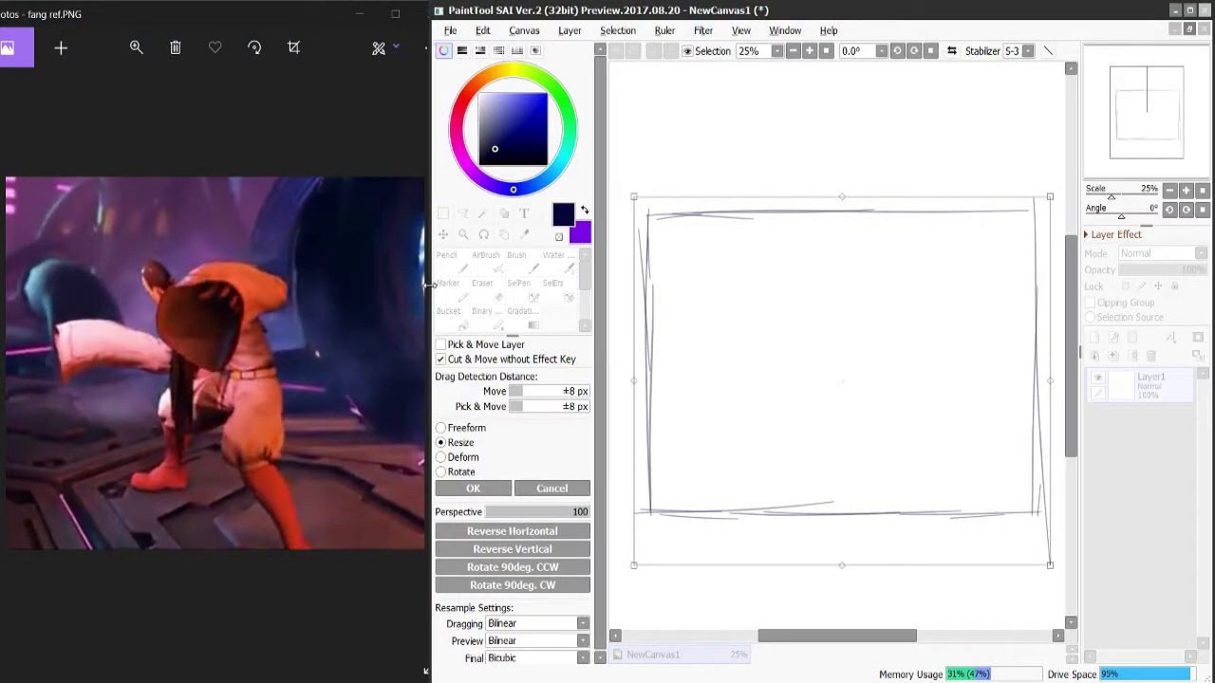
left_click_drag(842, 567, 843, 588)
left_click_drag(843, 196, 843, 190)
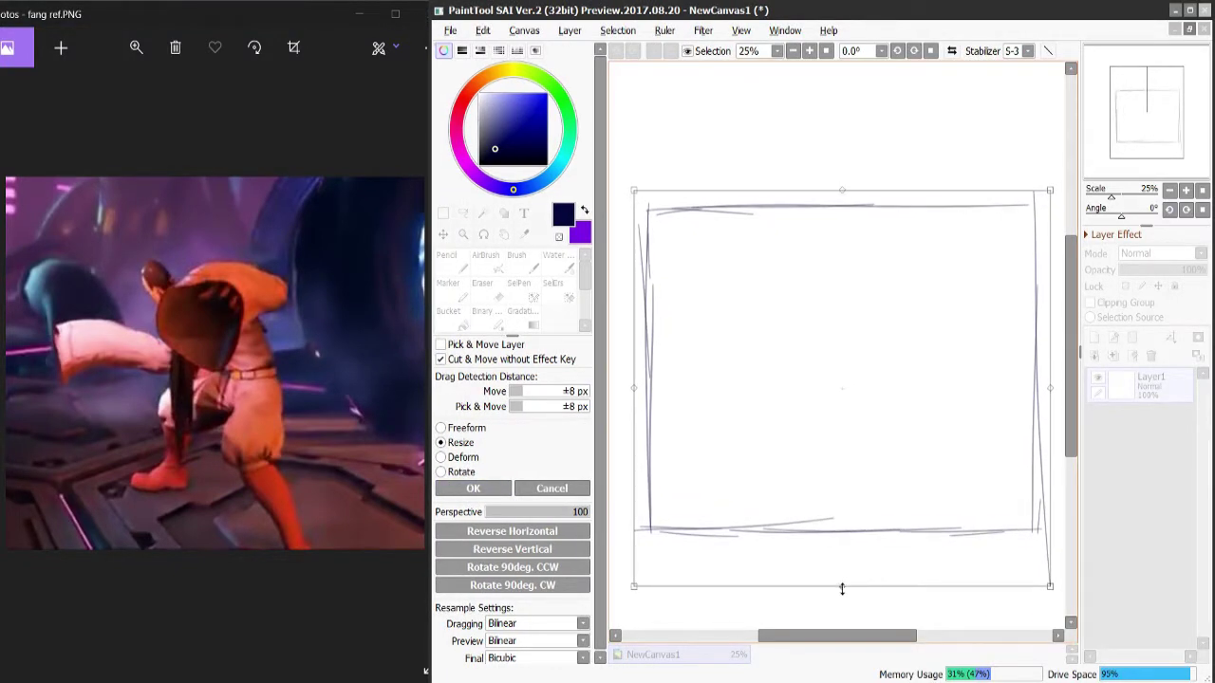
left_click_drag(840, 587, 841, 583)
left_click(477, 490)
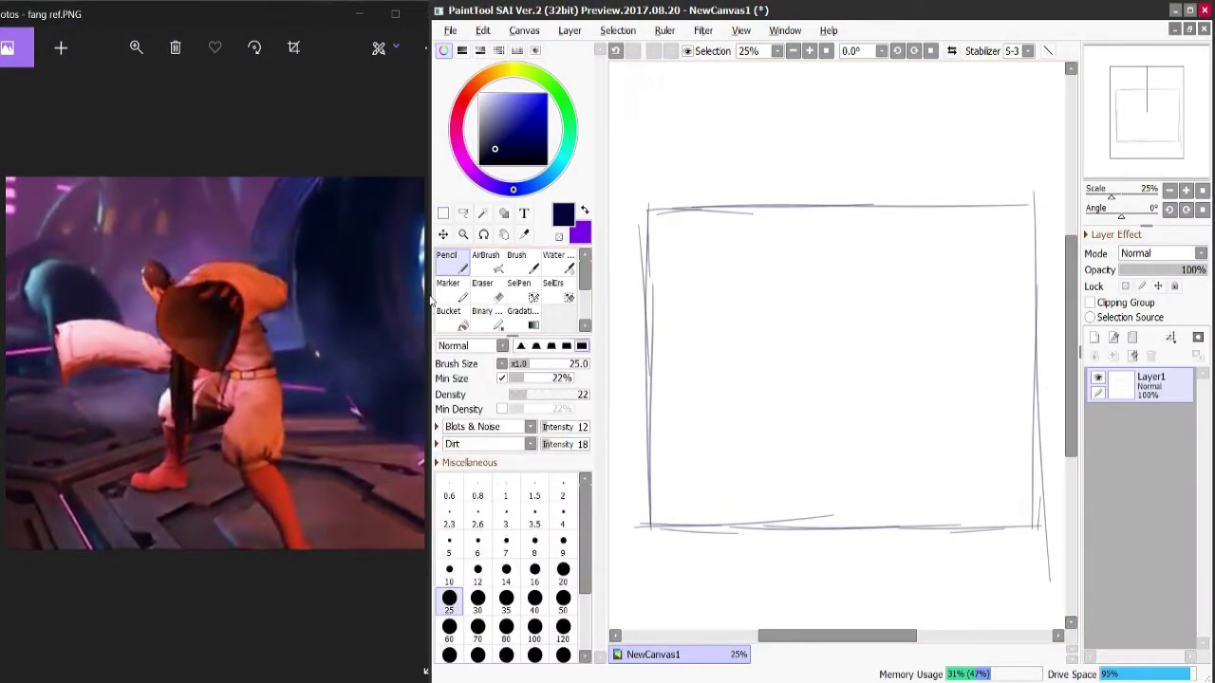
Step: Stretch the frame sketch slightly further upward and toward the left, applying each transform
key("ctrl+t")
left_click_drag(842, 189, 848, 184)
left_click(472, 488)
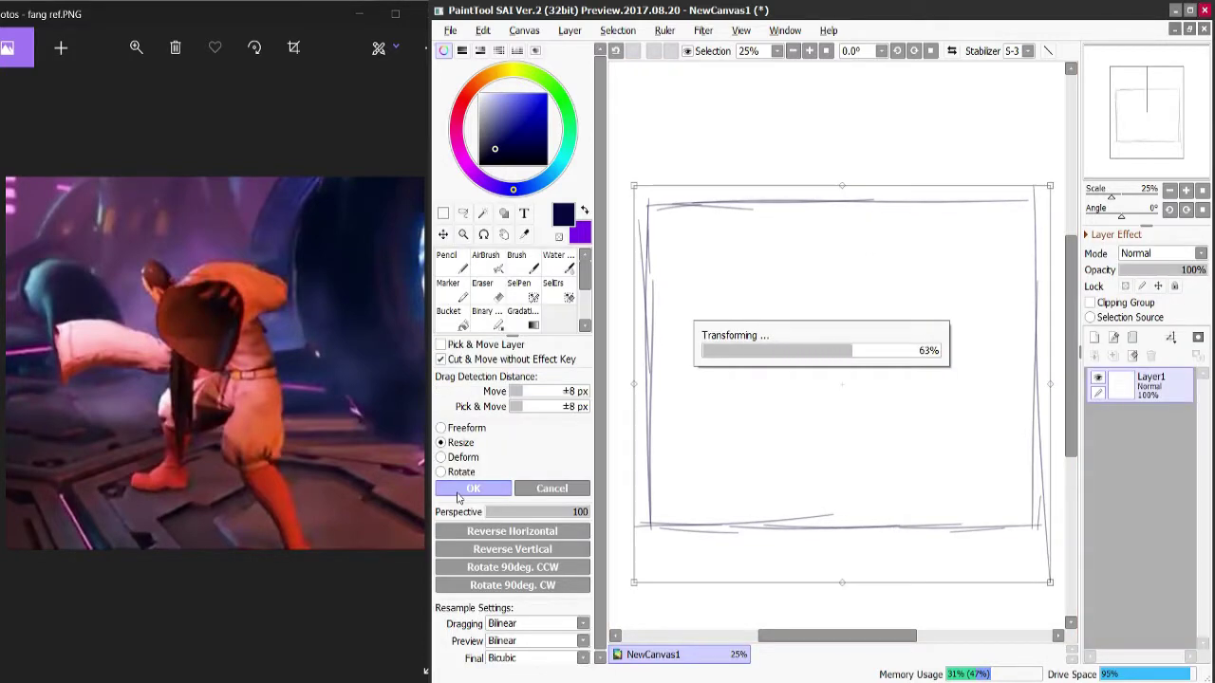
left_click(447, 262)
key("ctrl+t")
left_click_drag(634, 385, 631, 384)
left_click(474, 476)
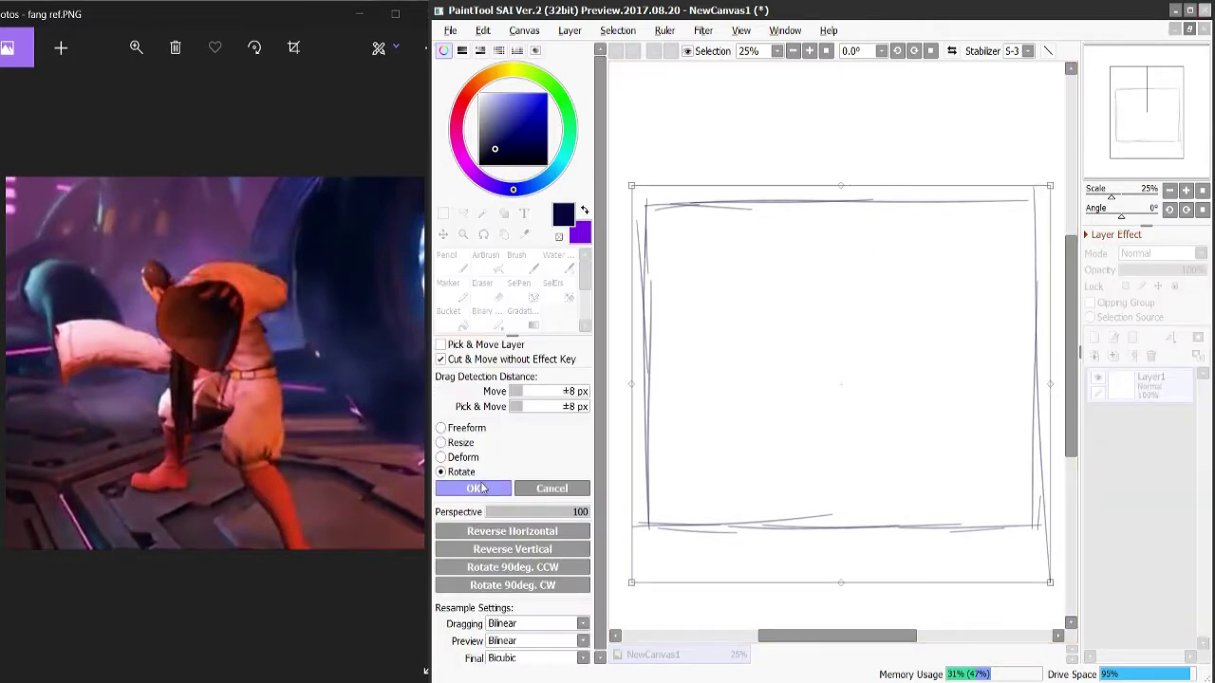
left_click(477, 488)
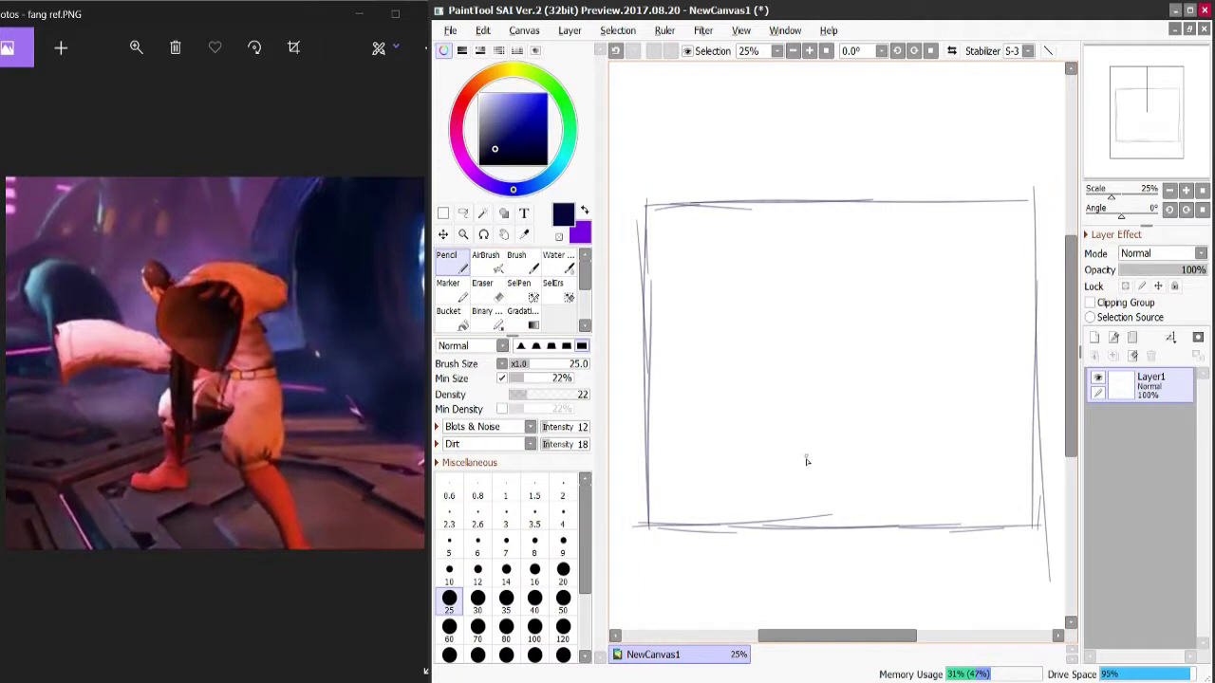
Step: Draw a vertical centre line through the frame, extending past its upper and lower edges
key("ctrl+z")
left_click_drag(838, 139, 843, 630)
key("ctrl+z")
left_click_drag(840, 154, 840, 277)
left_click_drag(839, 517, 839, 628)
Step: Draw a horizontal centre line across the frame, undoing and redrawing it until it sits halfway down
mouse_move(623, 374)
left_mouse_down()
mouse_move(1064, 396)
mouse_move(1064, 367)
left_mouse_up()
key("ctrl+z")
key("ctrl+z")
key("ctrl+z")
key("ctrl+z")
key("ctrl+z")
key("ctrl+z")
mouse_move(621, 379)
left_mouse_down()
mouse_move(1064, 395)
mouse_move(1064, 352)
mouse_move(1063, 373)
left_mouse_up()
key("ctrl+z")
key("ctrl+z")
key("ctrl+z")
key("ctrl+z")
key("ctrl+z")
left_click_drag(615, 364, 1063, 362)
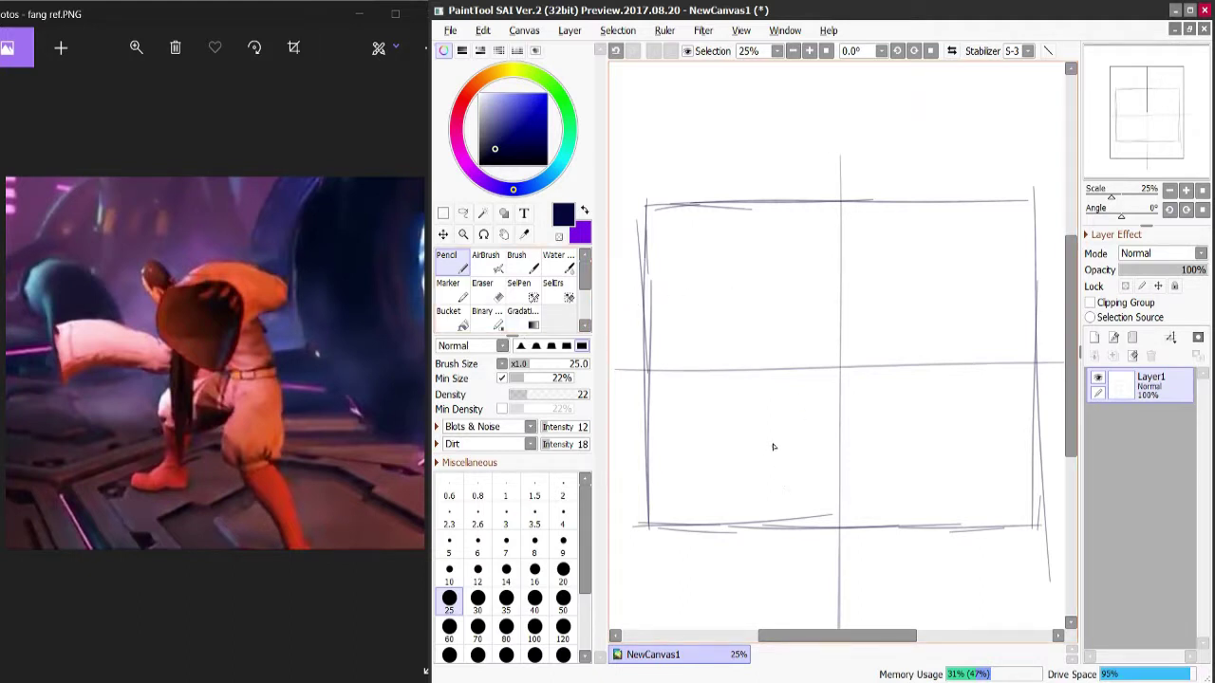
Step: Draw a horizontal guide across the upper part of the frame marking the top of the figure
left_click_drag(816, 355, 810, 329)
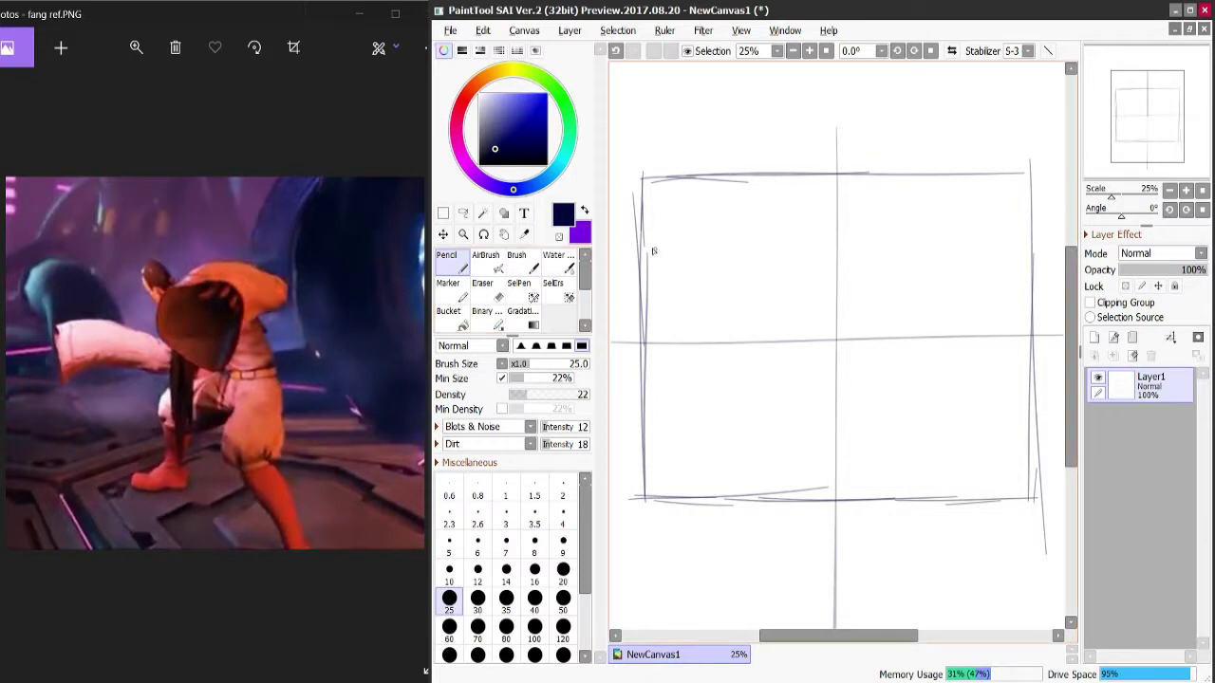
left_click_drag(630, 241, 841, 243)
left_click_drag(759, 239, 976, 238)
left_click_drag(835, 237, 967, 240)
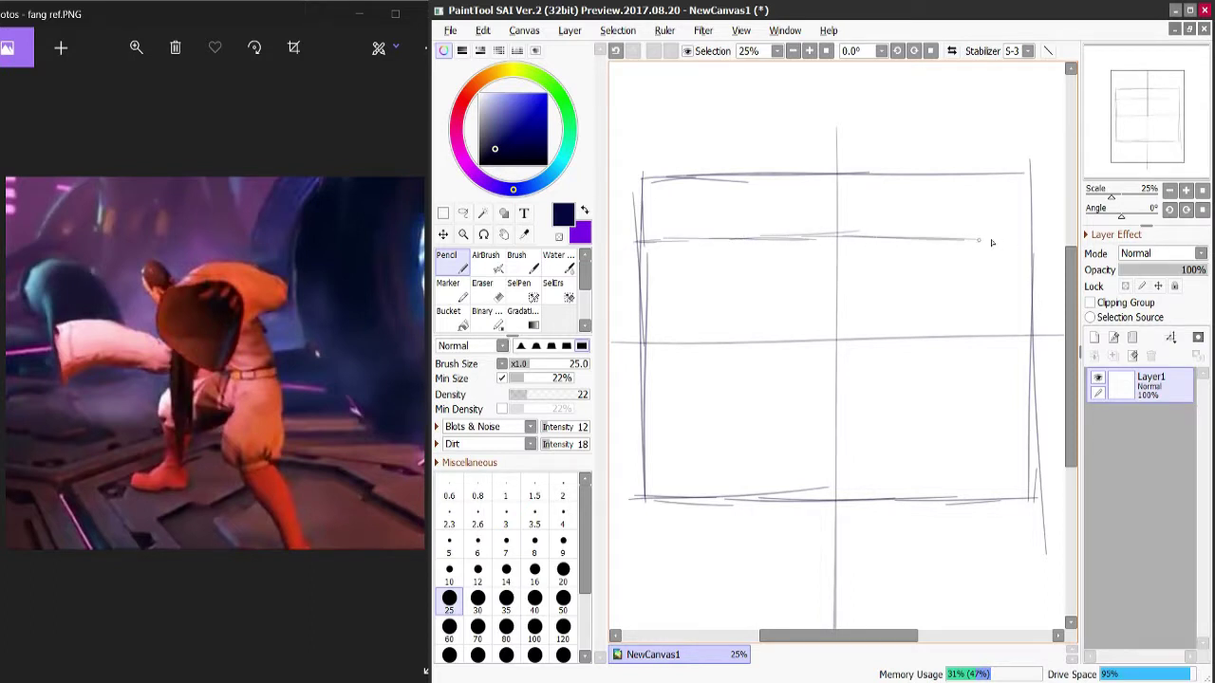
key("ctrl+z")
key("ctrl+z")
left_click_drag(831, 236, 1059, 229)
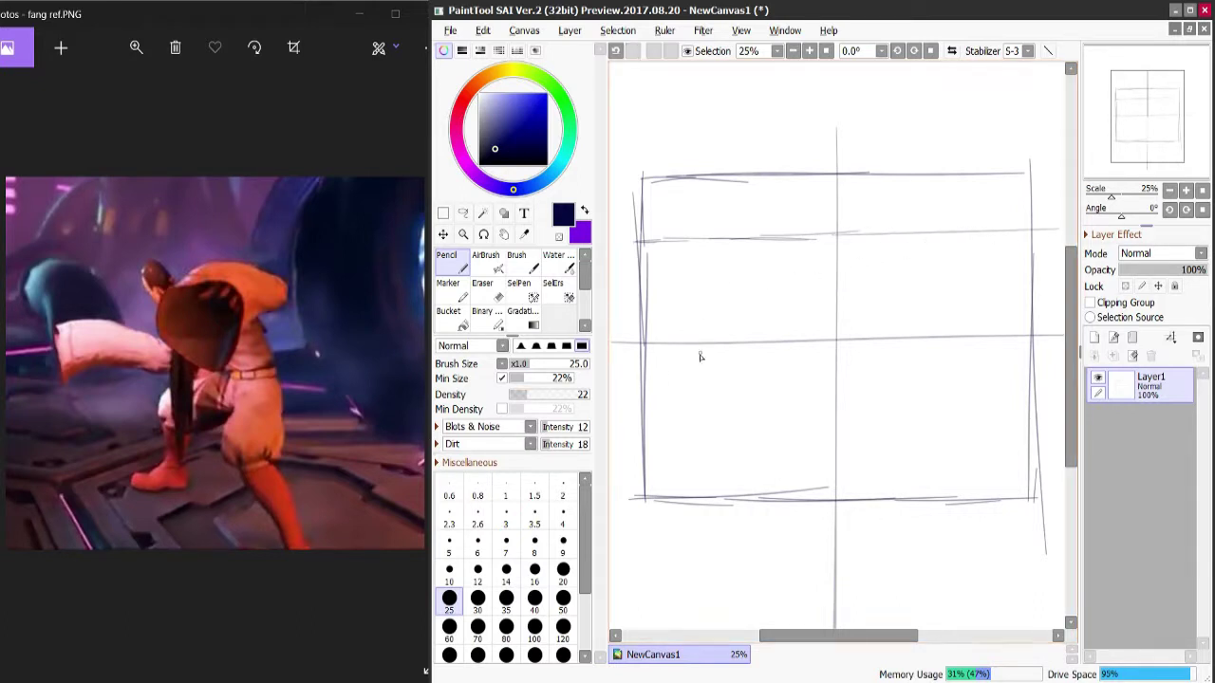
left_click_drag(695, 310, 705, 211)
key("ctrl+z")
left_click_drag(683, 390, 705, 180)
key("ctrl+z")
Step: Draw a second horizontal guide just below the one marking the figure's top
mouse_move(632, 249)
left_mouse_down()
mouse_move(943, 248)
mouse_move(871, 246)
left_mouse_up()
key("ctrl+z")
key("ctrl+z")
key("ctrl+z")
left_click_drag(631, 252, 987, 248)
Step: Set the pencil's Blots & Noise intensity to 24 and Dirt intensity to 22, and draw a vertical guide near the frame's left edge
left_click_drag(686, 514, 670, 111)
key("ctrl+z")
left_click(554, 428)
left_click_drag(699, 523, 694, 112)
key("ctrl+z")
mouse_move(688, 519)
left_mouse_down()
mouse_move(675, 145)
mouse_move(692, 449)
left_mouse_up()
key("ctrl+z")
key("ctrl+z")
left_click_drag(690, 551, 702, 78)
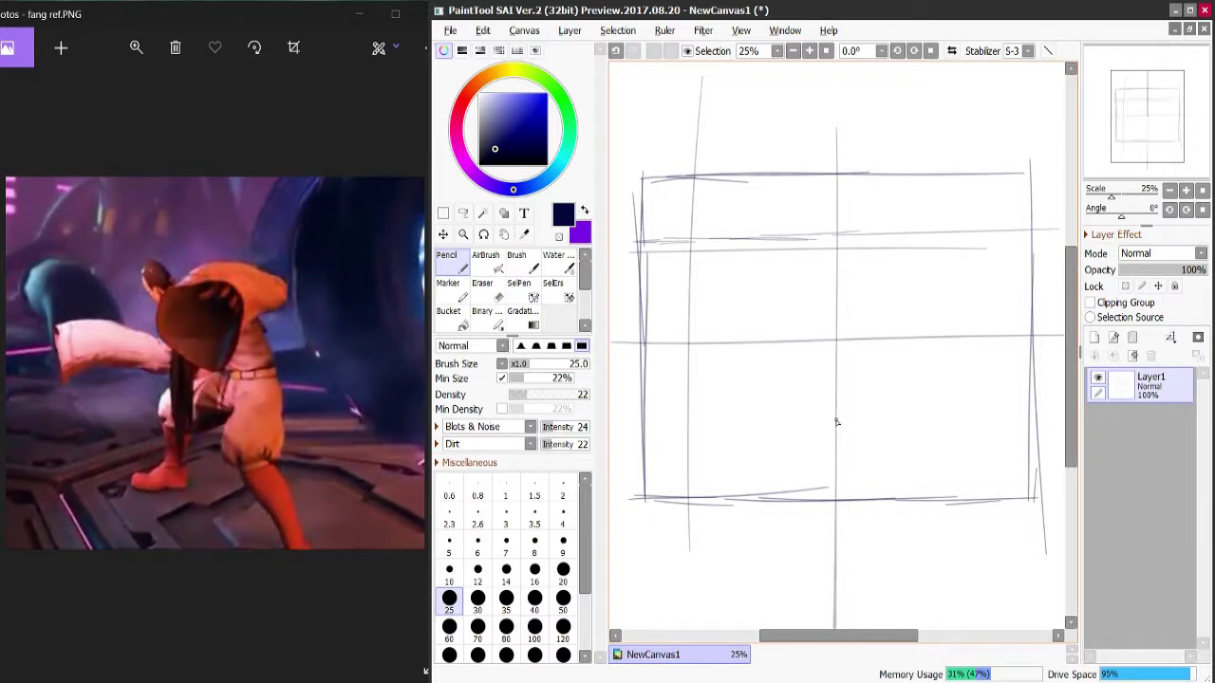
Step: Mark the front foot's position with short strokes and draw a vertical guide midway between the centre line and the frame's right edge
mouse_move(771, 447)
left_mouse_down()
mouse_move(729, 442)
mouse_move(799, 445)
left_mouse_up()
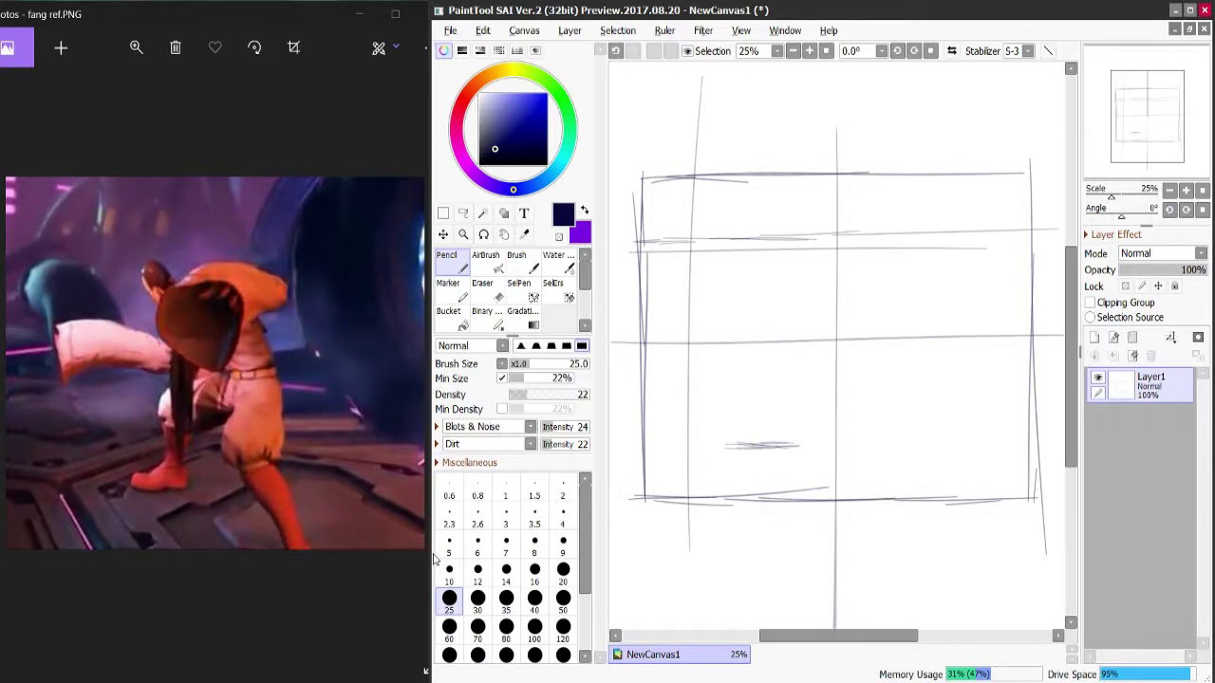
left_click_drag(913, 515, 919, 365)
key("ctrl+z")
key("ctrl+z")
mouse_move(914, 510)
left_mouse_down()
mouse_move(916, 323)
mouse_move(892, 65)
left_mouse_up()
key("ctrl+z")
key("ctrl+z")
left_click_drag(917, 530, 914, 64)
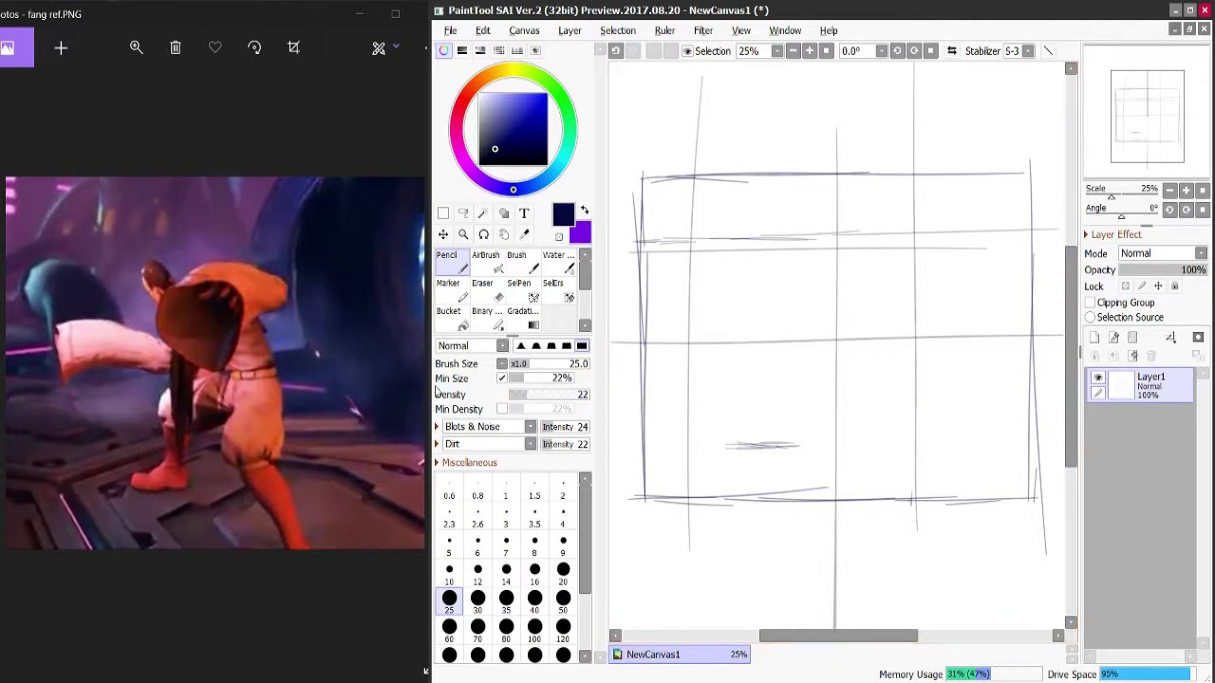
Step: Block in the figure's left outline with angular lines from the front foot up past the sleeve tip to the head
left_click_drag(686, 349, 747, 434)
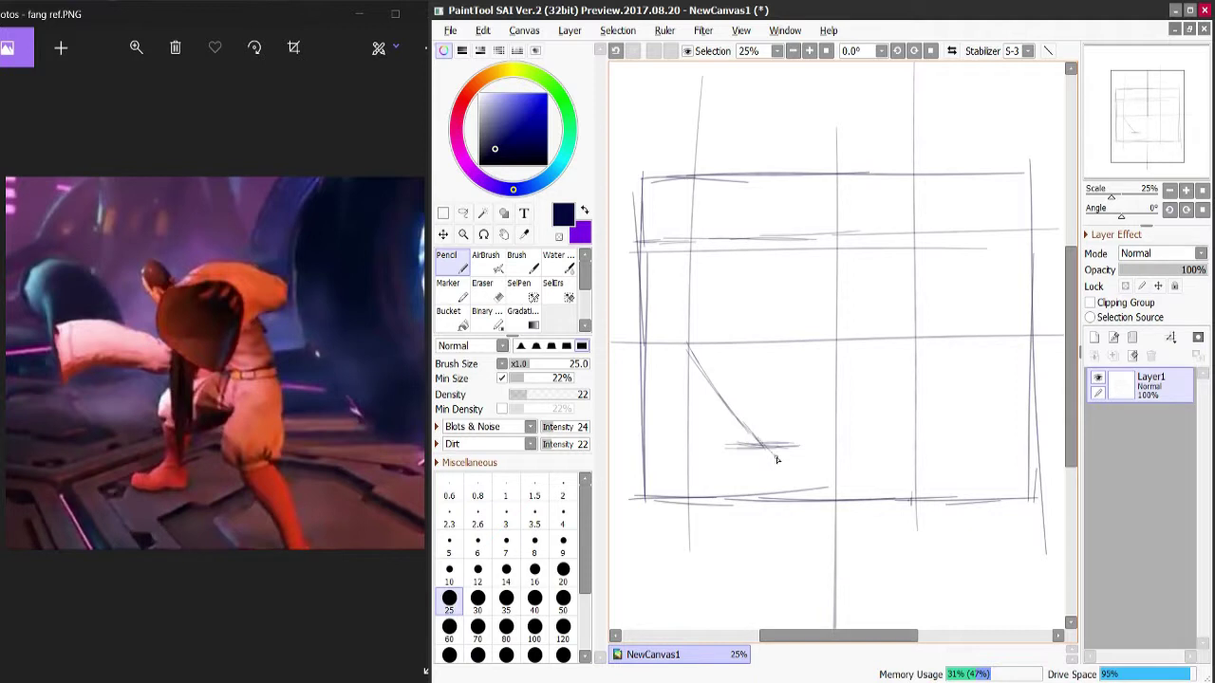
left_click_drag(691, 317, 695, 352)
mouse_move(689, 296)
left_mouse_down()
mouse_move(702, 376)
mouse_move(686, 286)
mouse_move(698, 293)
mouse_move(776, 247)
left_mouse_up()
left_click_drag(717, 280, 784, 236)
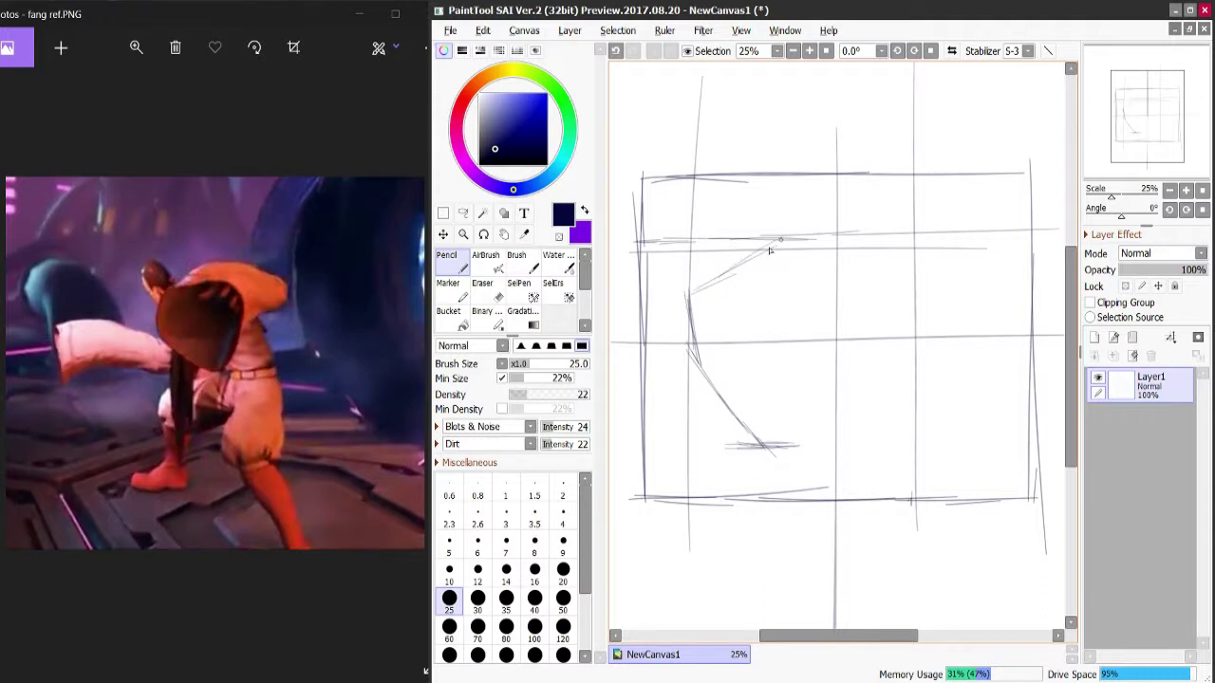
left_click_drag(691, 291, 776, 237)
left_click_drag(690, 297, 760, 300)
Step: Draw a slanted guide on the figure's right side and block in the back and rear leg with straight strokes
left_click_drag(920, 484, 925, 418)
mouse_move(433, 364)
left_mouse_down()
mouse_move(305, 372)
mouse_move(444, 377)
left_mouse_up()
left_click_drag(424, 670, 430, 667)
left_click_drag(881, 181, 940, 629)
mouse_move(837, 233)
left_mouse_down()
mouse_move(900, 259)
mouse_move(875, 370)
mouse_move(905, 512)
left_mouse_up()
left_click_drag(875, 413, 907, 498)
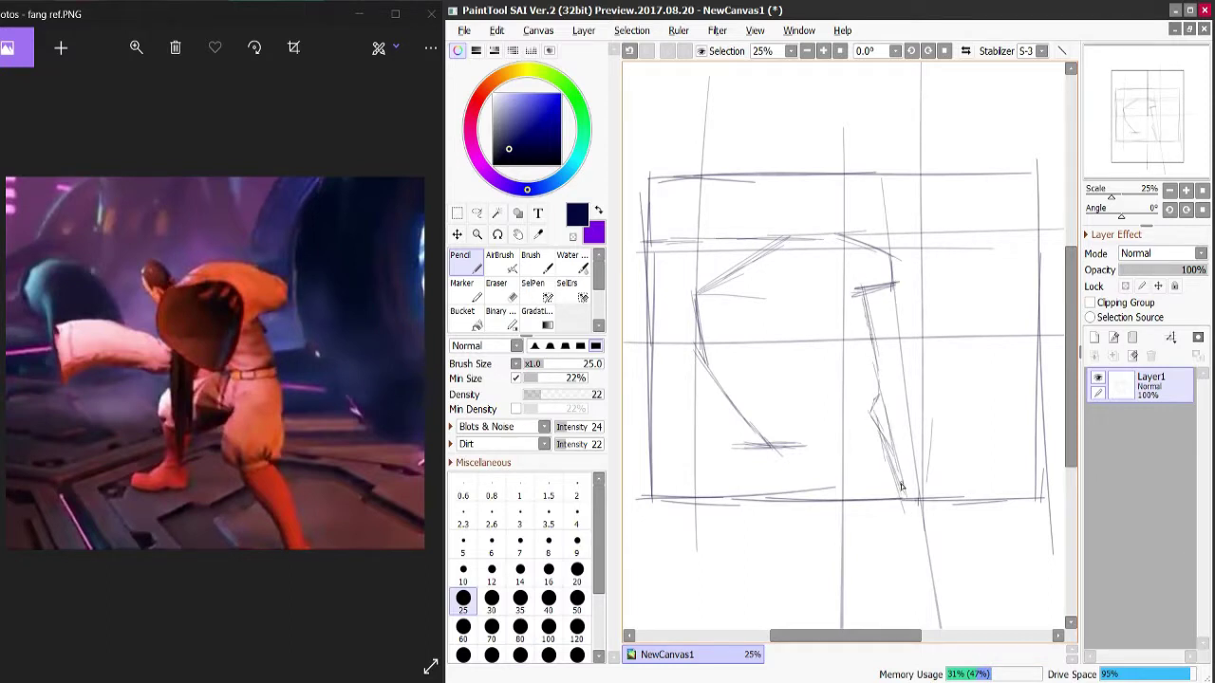
Step: Mark the crotch line, reinforce the rear leg's outer edge and add its inner edge
left_click_drag(803, 404, 834, 401)
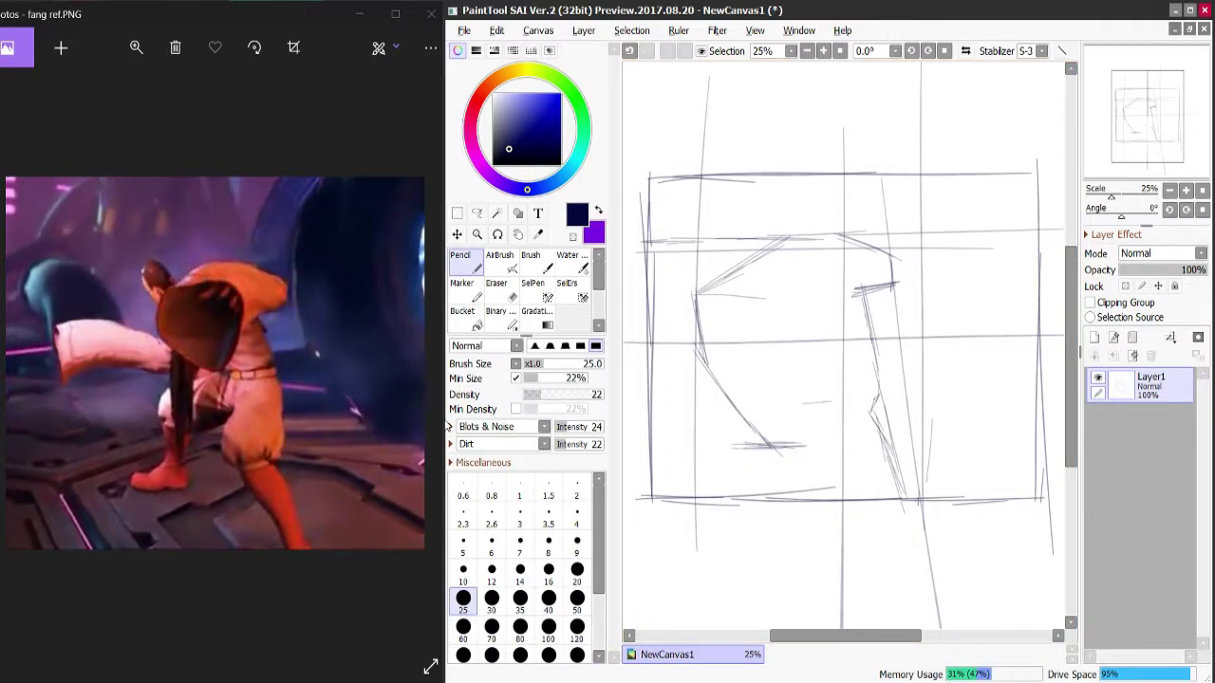
left_click_drag(870, 293, 907, 472)
left_click_drag(871, 291, 902, 447)
left_click_drag(890, 389, 911, 482)
left_click_drag(901, 442, 925, 526)
left_click_drag(850, 414, 873, 486)
Step: Sketch the sloping thigh line of the bent front leg and undo the trial shin strokes
mouse_move(843, 412)
left_mouse_down()
mouse_move(881, 504)
mouse_move(856, 398)
mouse_move(835, 386)
mouse_move(805, 395)
left_mouse_up()
key("ctrl+z")
left_click_drag(852, 381, 774, 399)
left_click_drag(841, 382, 767, 401)
key("ctrl+z")
key("ctrl+z")
key("ctrl+z")
mouse_move(864, 373)
left_mouse_down()
mouse_move(745, 399)
mouse_move(797, 458)
left_mouse_up()
left_click_drag(778, 385, 800, 446)
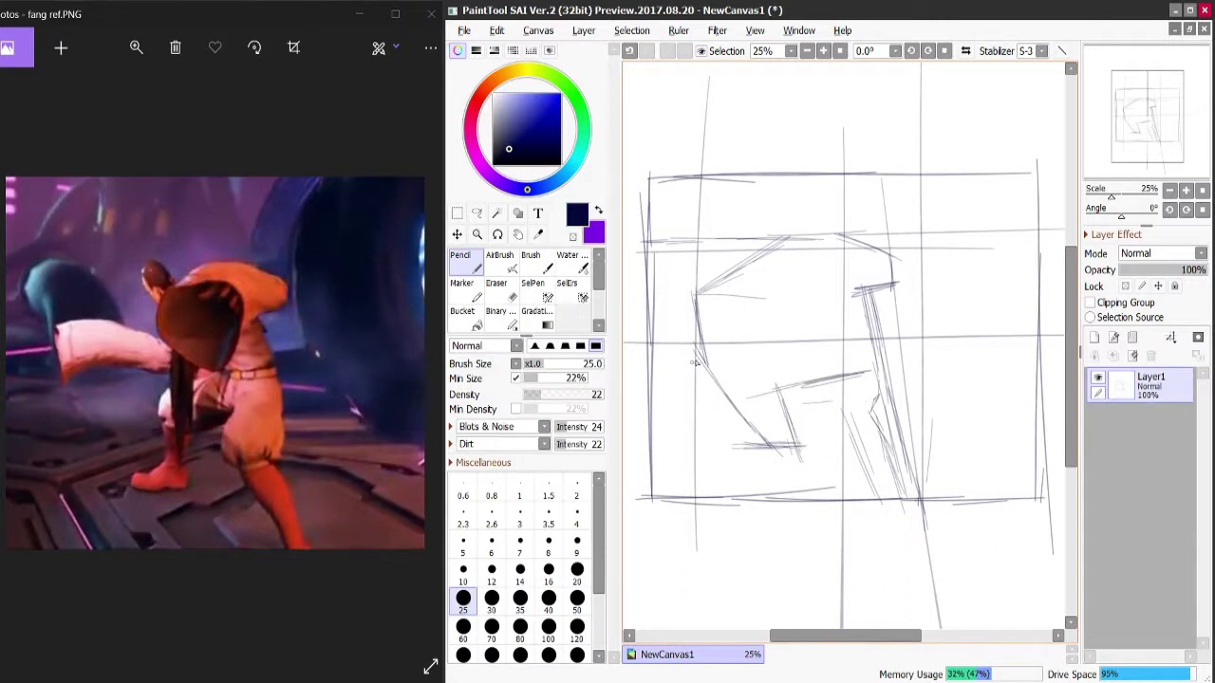
key("ctrl+z")
key("ctrl+z")
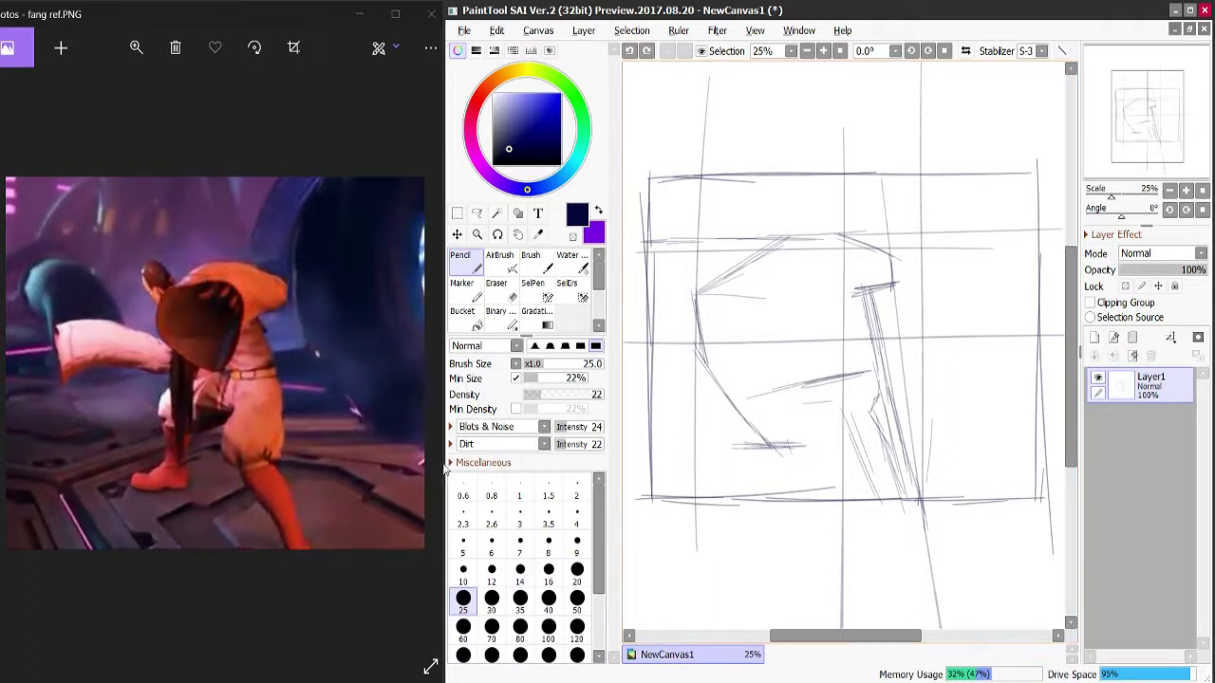
Step: Erase the stray rear lower leg lines and redraw the leg's inner edge with the pencil
left_click(495, 283)
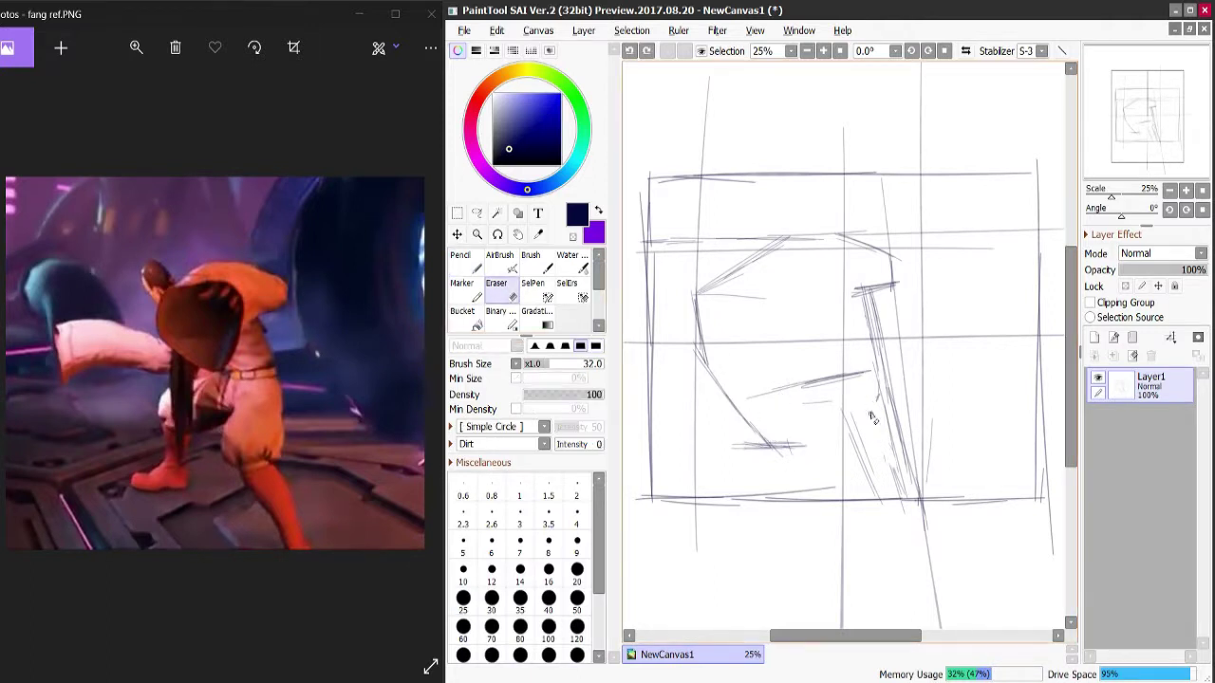
mouse_move(885, 459)
left_mouse_down()
mouse_move(897, 455)
mouse_move(877, 395)
mouse_move(884, 457)
mouse_move(870, 466)
mouse_move(890, 499)
left_mouse_up()
left_click(463, 264)
left_click_drag(860, 436, 889, 497)
left_click_drag(861, 427, 884, 488)
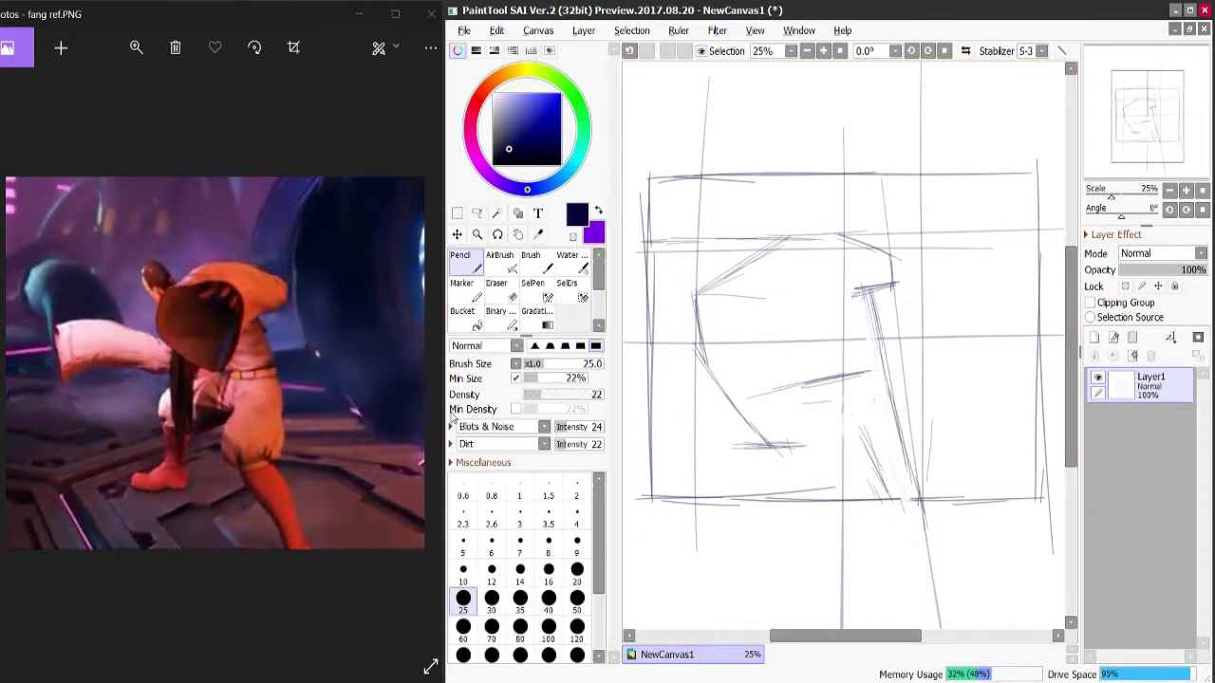
Step: Strengthen the crotch and inner rear leg lines and block in the front thigh and bent knee
left_click_drag(837, 379, 807, 385)
mouse_move(878, 478)
left_mouse_down()
mouse_move(818, 339)
mouse_move(844, 414)
left_mouse_up()
mouse_move(847, 368)
left_mouse_down()
mouse_move(844, 408)
mouse_move(776, 394)
left_mouse_up()
mouse_move(807, 343)
left_mouse_down()
mouse_move(746, 362)
mouse_move(759, 414)
left_mouse_up()
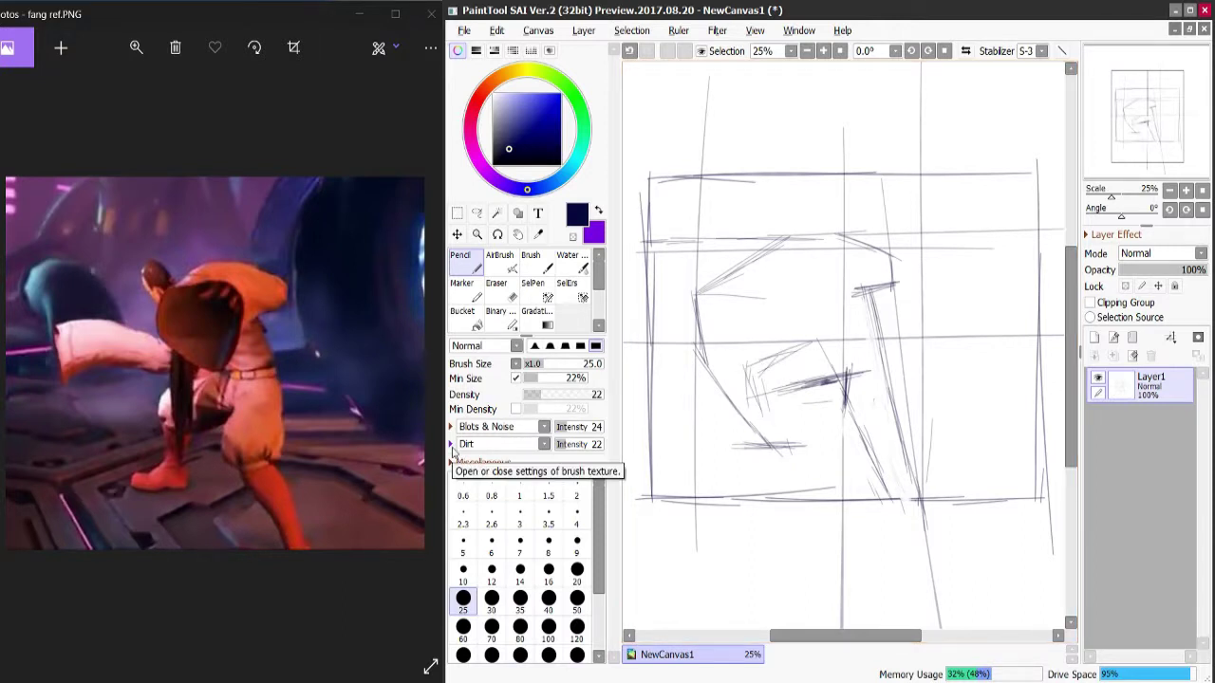
Step: Draw the front leg's shin and triangular foot with darker repeated strokes
mouse_move(790, 360)
left_mouse_down()
mouse_move(773, 452)
mouse_move(797, 446)
left_mouse_up()
mouse_move(805, 389)
left_mouse_down()
mouse_move(798, 450)
mouse_move(744, 444)
left_mouse_up()
left_click_drag(773, 426, 748, 448)
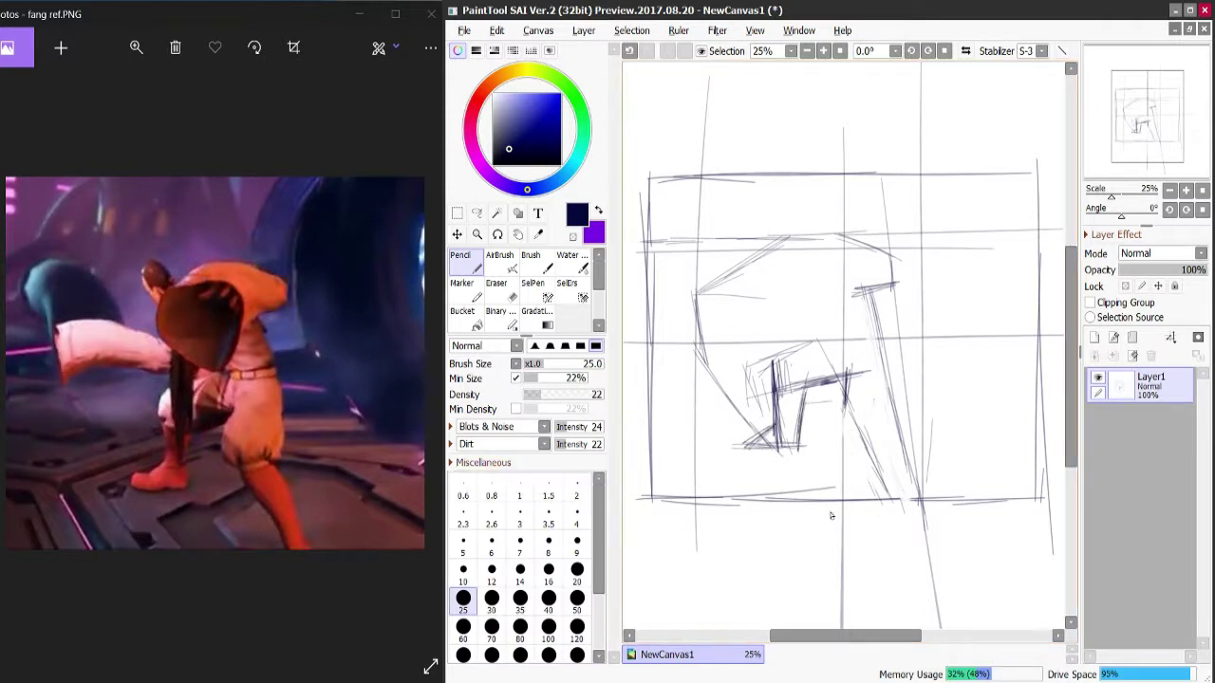
left_click_drag(785, 391, 782, 442)
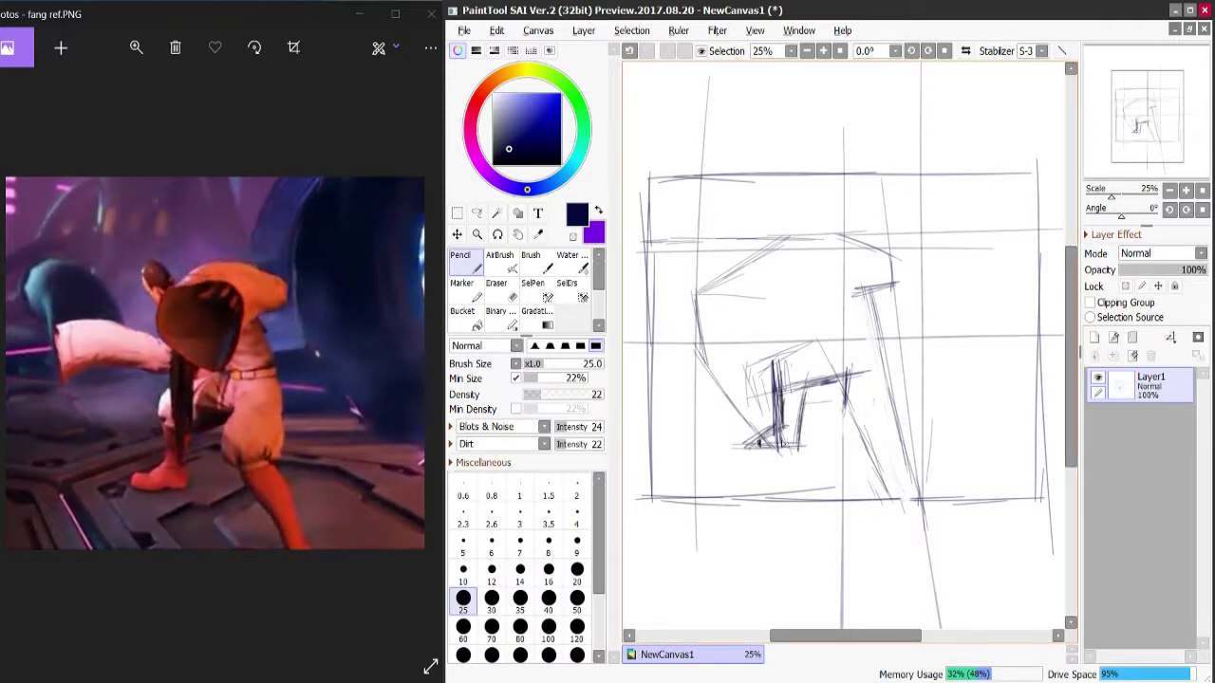
left_click_drag(770, 382, 778, 361)
Step: Draw the large sleeve opening over the torso as an angular, rounded polygon
mouse_move(896, 287)
left_mouse_down()
mouse_move(824, 307)
mouse_move(853, 290)
mouse_move(845, 245)
mouse_move(814, 250)
mouse_move(839, 251)
mouse_move(789, 237)
mouse_move(777, 339)
mouse_move(841, 336)
left_mouse_up()
mouse_move(772, 297)
left_mouse_down()
mouse_move(837, 334)
mouse_move(815, 335)
left_mouse_up()
left_click_drag(843, 333, 856, 271)
mouse_move(856, 270)
left_mouse_down()
mouse_move(855, 302)
mouse_move(840, 247)
mouse_move(802, 251)
mouse_move(777, 284)
mouse_move(780, 316)
mouse_move(807, 329)
left_mouse_up()
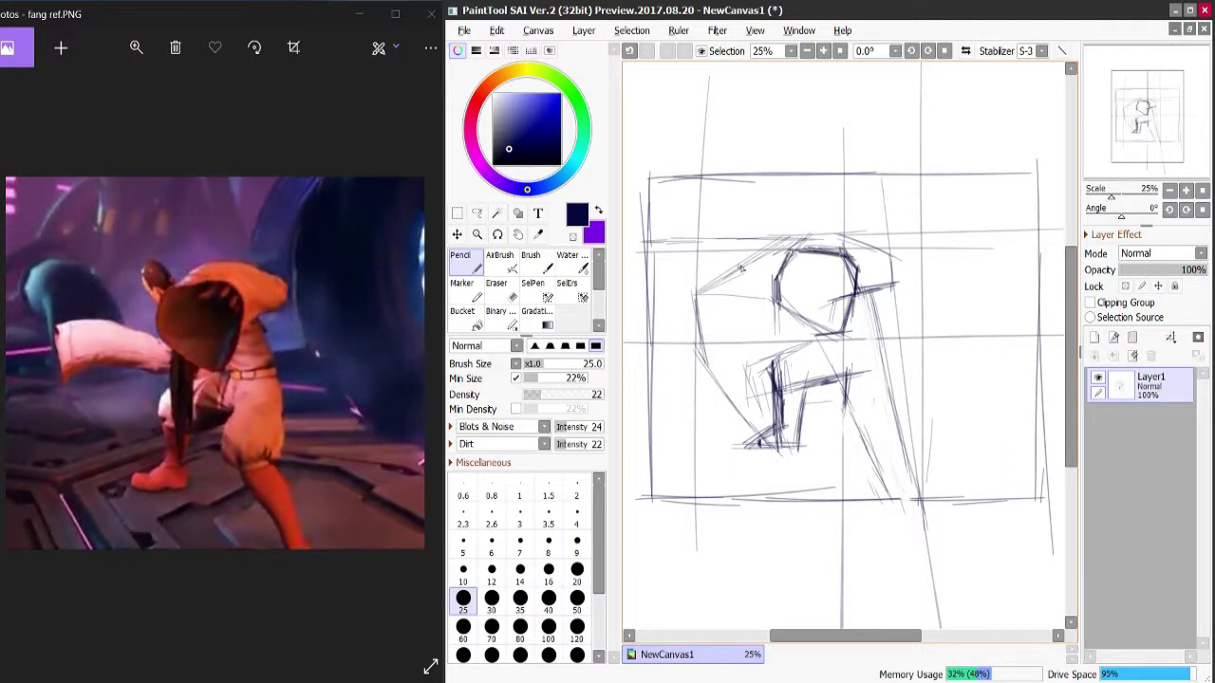
Step: Block in the small head beside the sleeve opening and the dark shape hanging from it toward the front knee
mouse_move(751, 260)
left_mouse_down()
mouse_move(778, 245)
mouse_move(764, 238)
mouse_move(743, 253)
mouse_move(786, 303)
mouse_move(786, 361)
left_mouse_up()
left_click_drag(782, 311, 794, 420)
left_click_drag(805, 389, 812, 327)
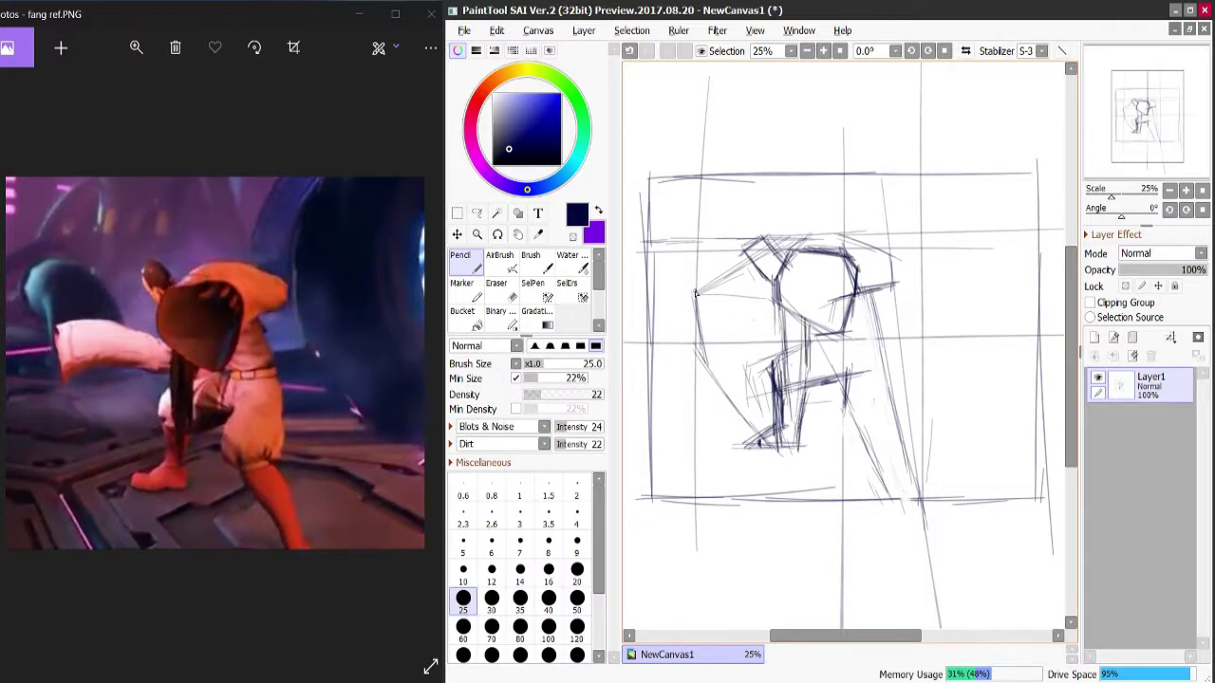
Step: Outline the wide sleeve extending left from the body, including its upper edge, lower edge and cuff opening
mouse_move(707, 299)
left_mouse_down()
mouse_move(679, 301)
mouse_move(740, 301)
mouse_move(749, 251)
mouse_move(780, 271)
mouse_move(752, 255)
mouse_move(765, 242)
mouse_move(784, 256)
mouse_move(786, 267)
mouse_move(759, 268)
mouse_move(765, 252)
left_mouse_up()
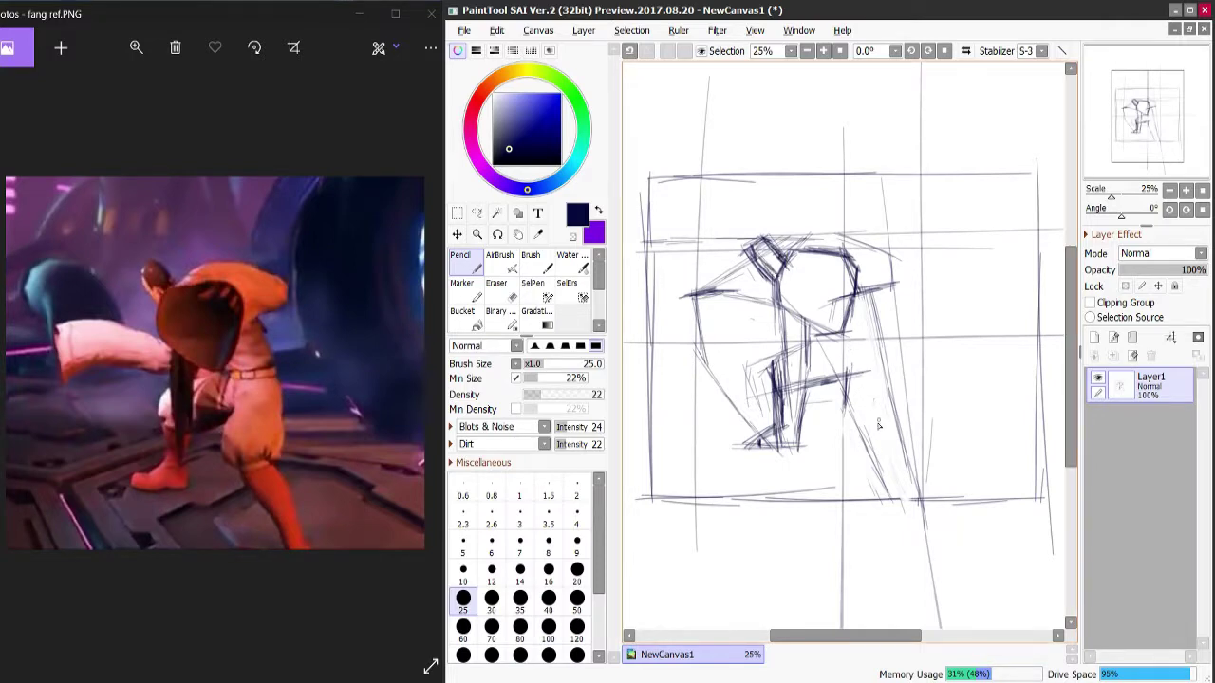
mouse_move(706, 358)
left_mouse_down()
mouse_move(729, 341)
mouse_move(774, 341)
mouse_move(734, 338)
mouse_move(787, 350)
mouse_move(754, 332)
mouse_move(770, 300)
mouse_move(745, 301)
mouse_move(781, 315)
left_mouse_up()
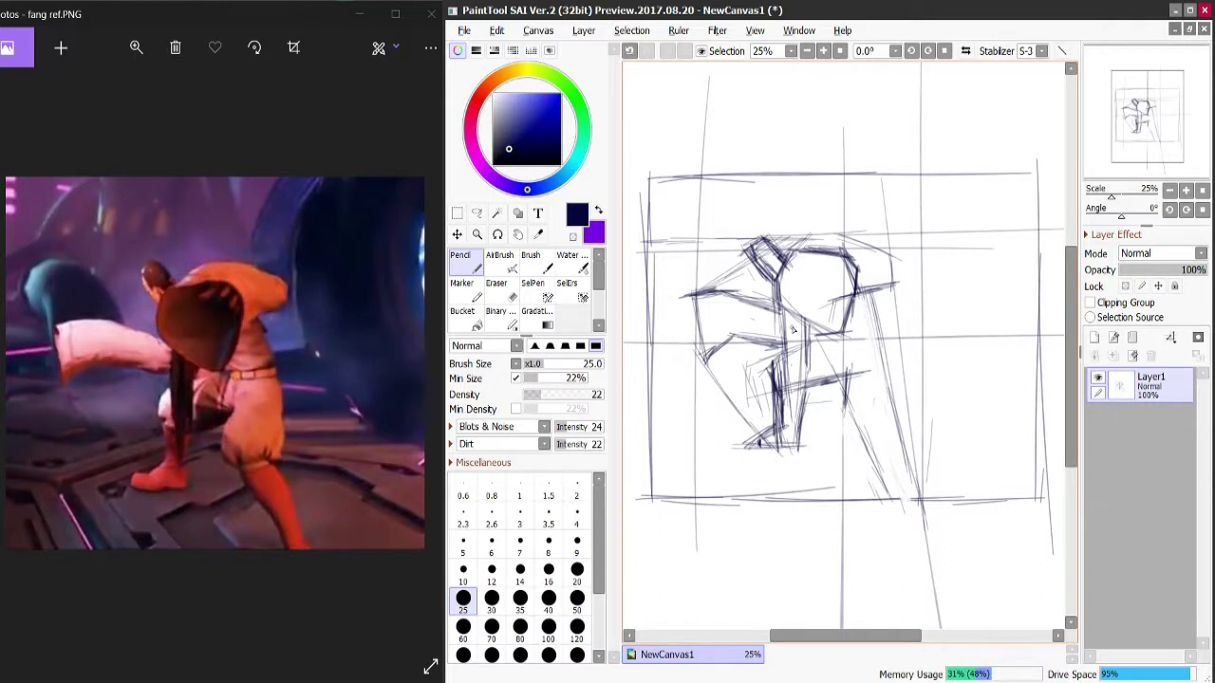
mouse_move(721, 344)
left_mouse_down()
mouse_move(683, 321)
mouse_move(692, 361)
mouse_move(683, 319)
mouse_move(714, 293)
mouse_move(676, 302)
mouse_move(755, 305)
left_mouse_up()
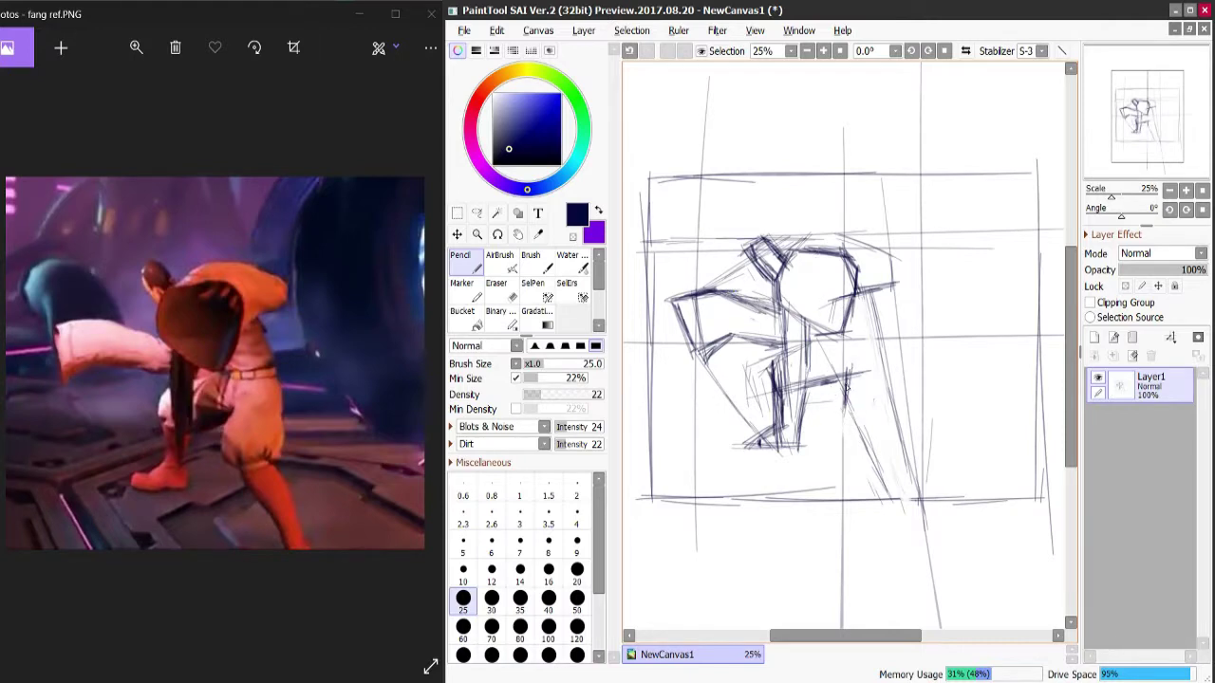
Step: Draw the rear leg's baggy trouser cuff and firm up the lower leg's outline beneath it
mouse_move(845, 373)
left_mouse_down()
mouse_move(844, 362)
mouse_move(837, 399)
mouse_move(833, 368)
mouse_move(832, 414)
mouse_move(875, 430)
mouse_move(891, 401)
mouse_move(904, 435)
mouse_move(860, 441)
mouse_move(897, 503)
mouse_move(913, 494)
mouse_move(899, 430)
mouse_move(917, 487)
left_mouse_up()
key("ctrl+z")
mouse_move(866, 444)
left_mouse_down()
mouse_move(876, 476)
mouse_move(894, 497)
mouse_move(871, 467)
mouse_move(908, 510)
mouse_move(858, 432)
mouse_move(893, 422)
left_mouse_up()
mouse_move(893, 422)
left_mouse_down()
mouse_move(907, 455)
mouse_move(853, 357)
mouse_move(905, 410)
mouse_move(842, 421)
mouse_move(829, 332)
mouse_move(829, 362)
mouse_move(844, 338)
mouse_move(875, 335)
mouse_move(860, 340)
mouse_move(885, 344)
mouse_move(874, 346)
mouse_move(897, 403)
left_mouse_up()
Step: Define the shoulder and back contour, and darken the waist, front thigh and sleeve edge lines
mouse_move(841, 338)
left_mouse_down()
mouse_move(893, 316)
mouse_move(880, 335)
mouse_move(868, 293)
mouse_move(870, 304)
mouse_move(848, 304)
mouse_move(849, 320)
mouse_move(894, 284)
left_mouse_up()
key("ctrl+z")
left_click_drag(870, 243, 892, 283)
left_click_drag(791, 393, 835, 379)
mouse_move(824, 334)
left_mouse_down()
mouse_move(778, 310)
mouse_move(820, 335)
left_mouse_up()
left_click_drag(778, 283, 779, 304)
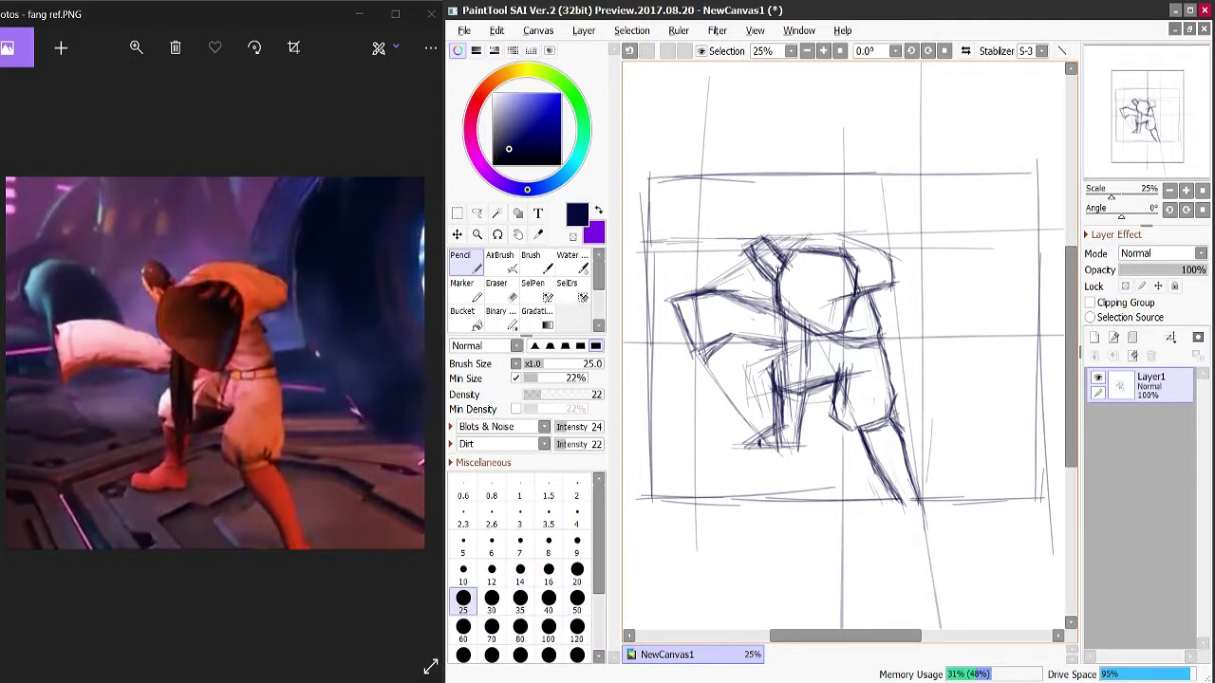
Step: Darken and round off the outline of the large sleeve opening in front of the torso
mouse_move(778, 292)
left_mouse_down()
mouse_move(794, 259)
mouse_move(841, 256)
mouse_move(813, 257)
mouse_move(854, 268)
mouse_move(781, 257)
mouse_move(819, 258)
mouse_move(783, 272)
mouse_move(826, 340)
mouse_move(814, 334)
mouse_move(839, 336)
mouse_move(845, 326)
mouse_move(824, 300)
left_mouse_up()
key("e")
left_click(459, 261)
mouse_move(807, 249)
left_mouse_down()
mouse_move(796, 244)
mouse_move(866, 243)
mouse_move(859, 250)
mouse_move(894, 284)
mouse_move(867, 290)
left_mouse_up()
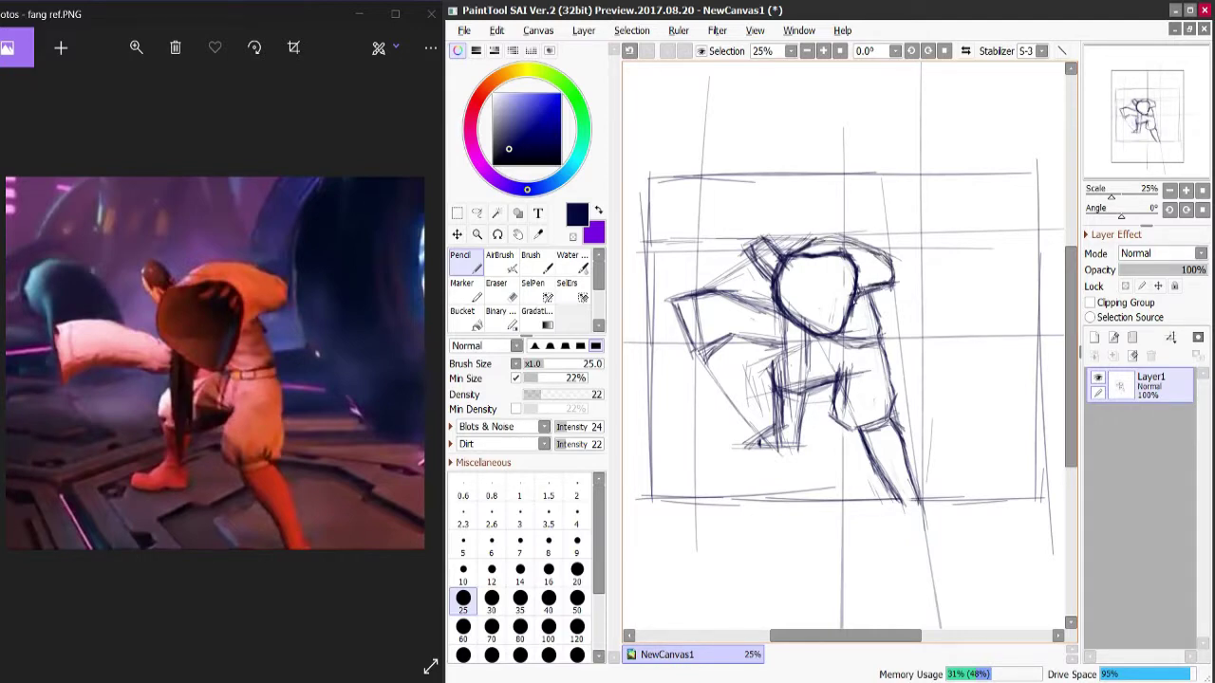
Step: Firm up the front boot and lower leg, and darken the long vertical edges hanging from the sleeve opening
mouse_move(813, 394)
left_mouse_down()
mouse_move(798, 449)
mouse_move(754, 451)
mouse_move(782, 425)
mouse_move(776, 387)
left_mouse_up()
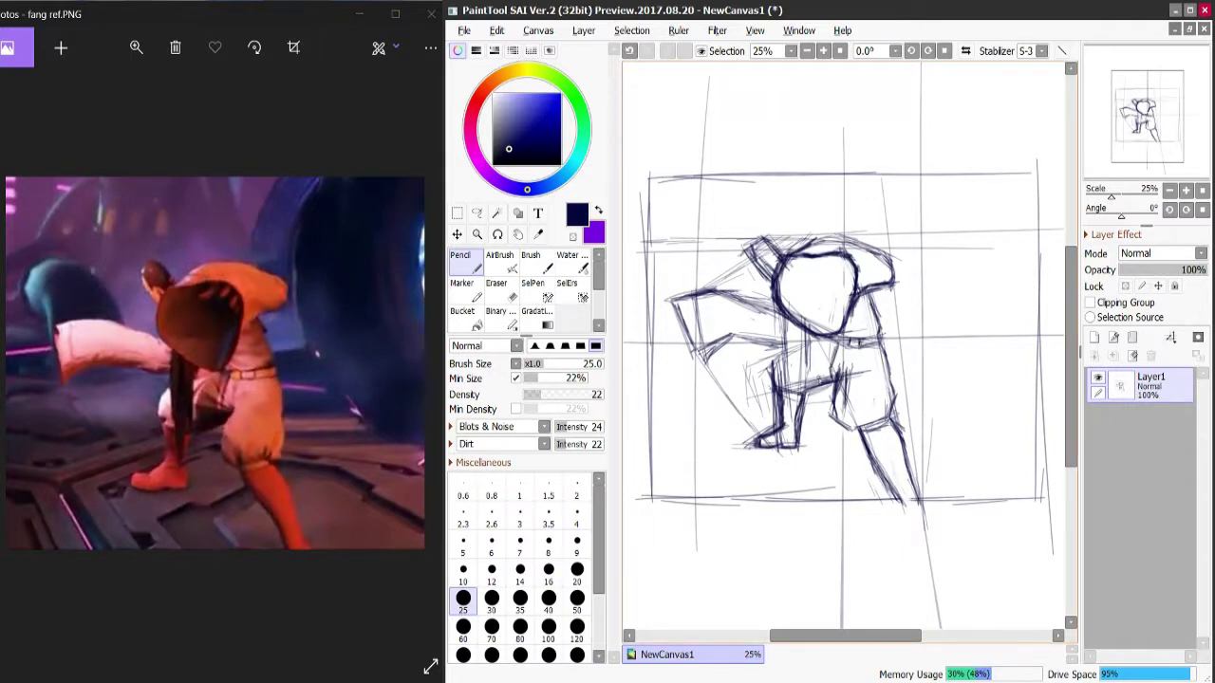
left_click_drag(795, 425, 809, 332)
left_click_drag(788, 422, 785, 317)
Step: Darken the cuff opening at the far end of the extended sleeve
mouse_move(673, 303)
left_mouse_down()
mouse_move(700, 362)
mouse_move(733, 336)
left_mouse_up()
mouse_move(739, 332)
left_mouse_down()
mouse_move(720, 345)
mouse_move(680, 306)
mouse_move(683, 321)
left_mouse_up()
left_click_drag(664, 297, 683, 332)
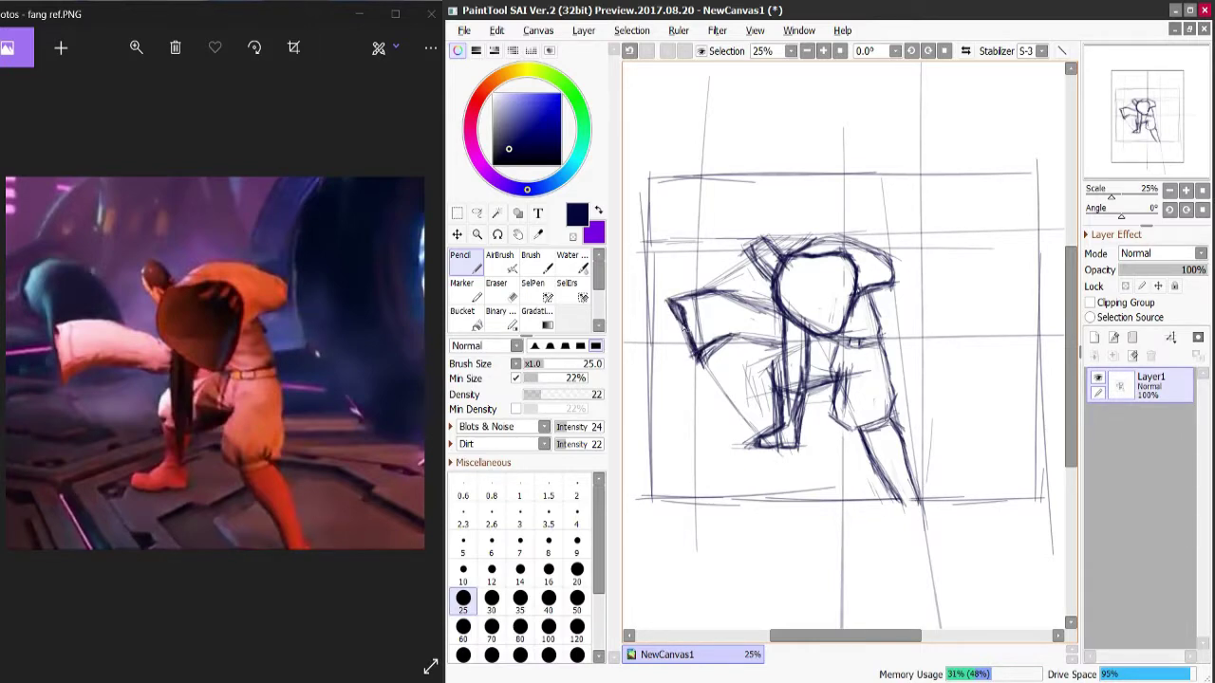
Step: Refine the small head's outline beside the sleeve opening with the Pencil at size 19
scroll(758, 216, "up", 2)
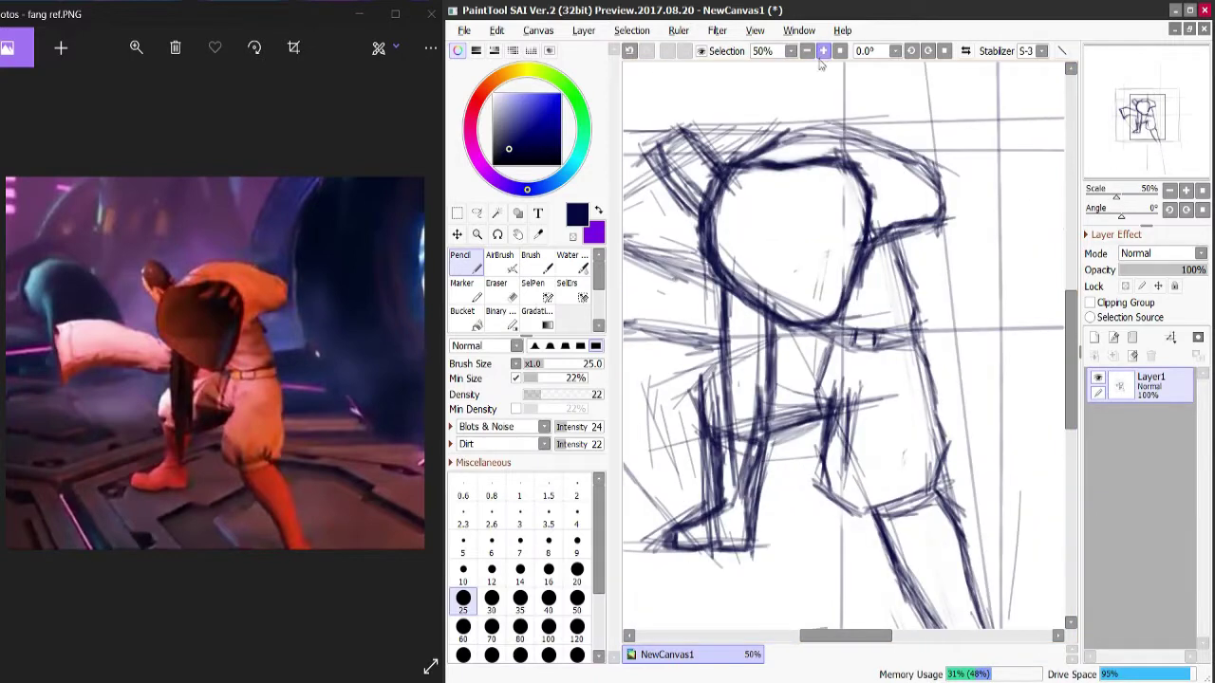
mouse_move(748, 280)
left_mouse_down()
mouse_move(723, 258)
mouse_move(728, 297)
mouse_move(711, 257)
mouse_move(748, 304)
left_mouse_up()
mouse_move(725, 224)
left_mouse_down()
mouse_move(710, 255)
mouse_move(758, 220)
mouse_move(772, 256)
left_mouse_up()
left_click(807, 52)
left_click(806, 51)
left_click(807, 51)
left_click(807, 52)
left_click(823, 51)
left_click(823, 51)
left_click(822, 52)
left_click_drag(819, 106, 823, 72)
left_click(808, 55)
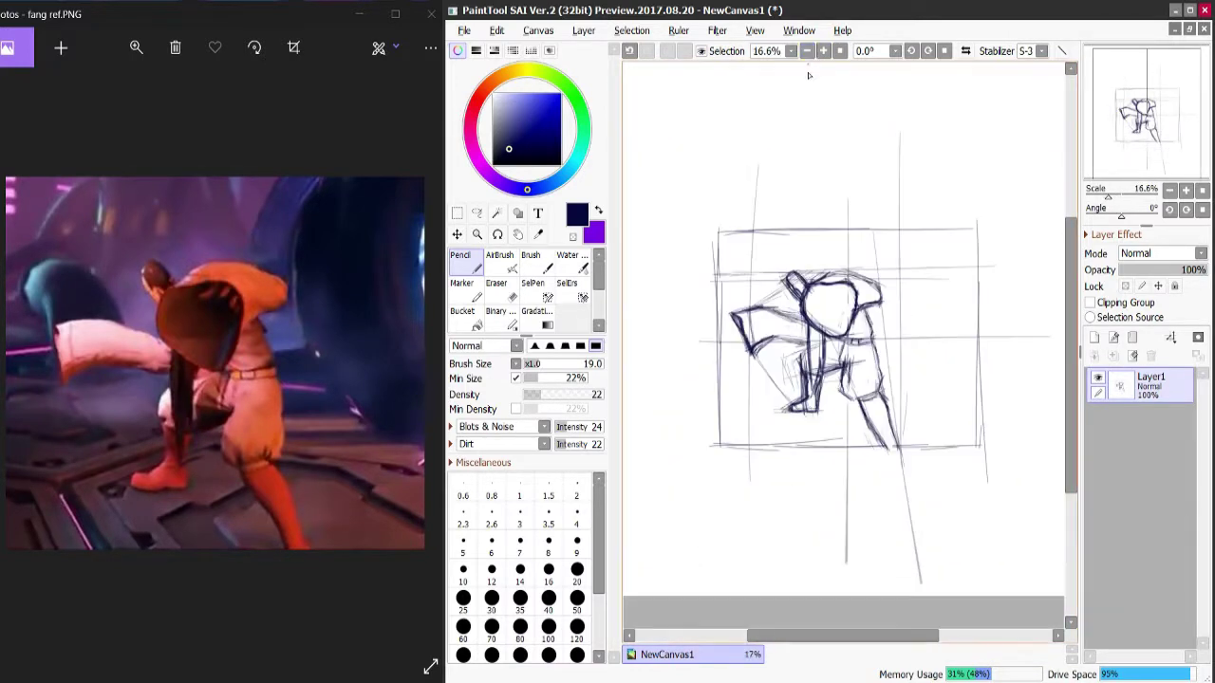
Step: Draw the gripping fingers along the inner upper edge of the large sleeve opening, redoing the last stroke
left_click(808, 55)
left_click(822, 53)
left_click(823, 53)
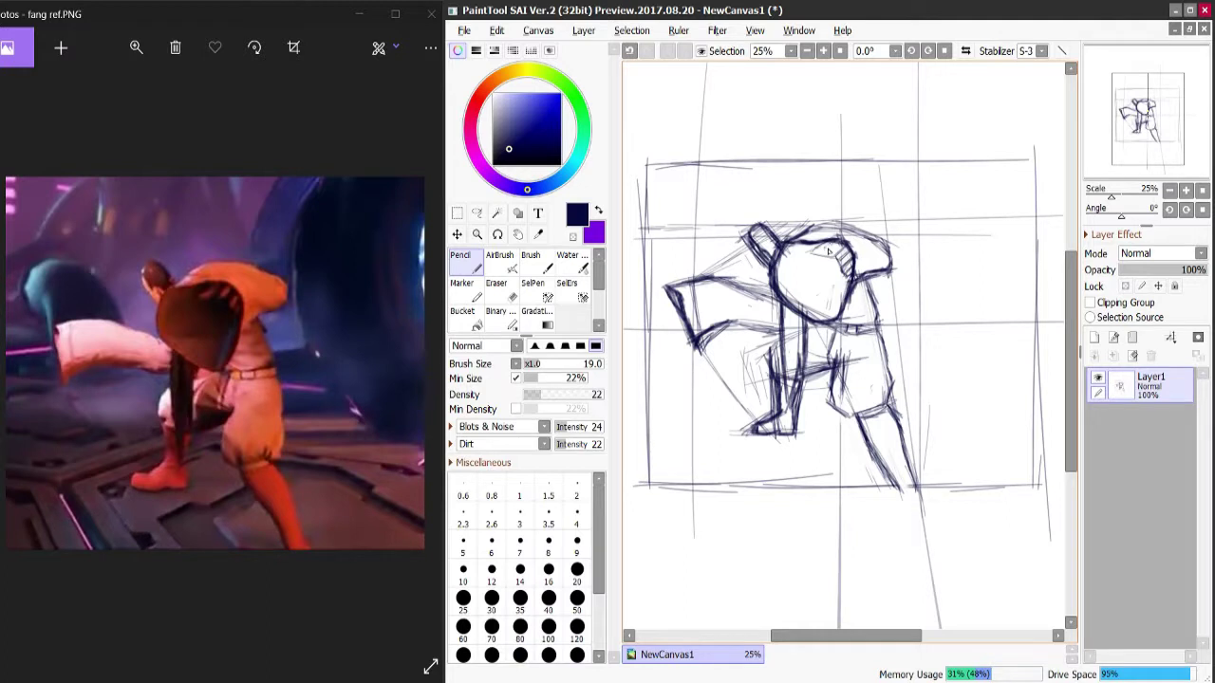
key("ctrl+z")
left_click_drag(838, 255, 821, 251)
Step: Adjust the Eraser's settings after a trial stroke, and darken the rear lower leg's outer edge with the Pencil
left_click(498, 288)
mouse_move(861, 425)
left_mouse_down()
mouse_move(902, 486)
mouse_move(858, 422)
mouse_move(871, 453)
left_mouse_up()
key("ctrl+z")
left_click(554, 395)
left_click(575, 364)
left_click(572, 263)
left_click(465, 262)
mouse_move(894, 412)
left_mouse_down()
mouse_move(902, 447)
mouse_move(900, 426)
mouse_move(904, 444)
mouse_move(870, 449)
mouse_move(897, 495)
mouse_move(926, 468)
mouse_move(903, 451)
mouse_move(920, 496)
mouse_move(904, 447)
mouse_move(916, 484)
left_mouse_up()
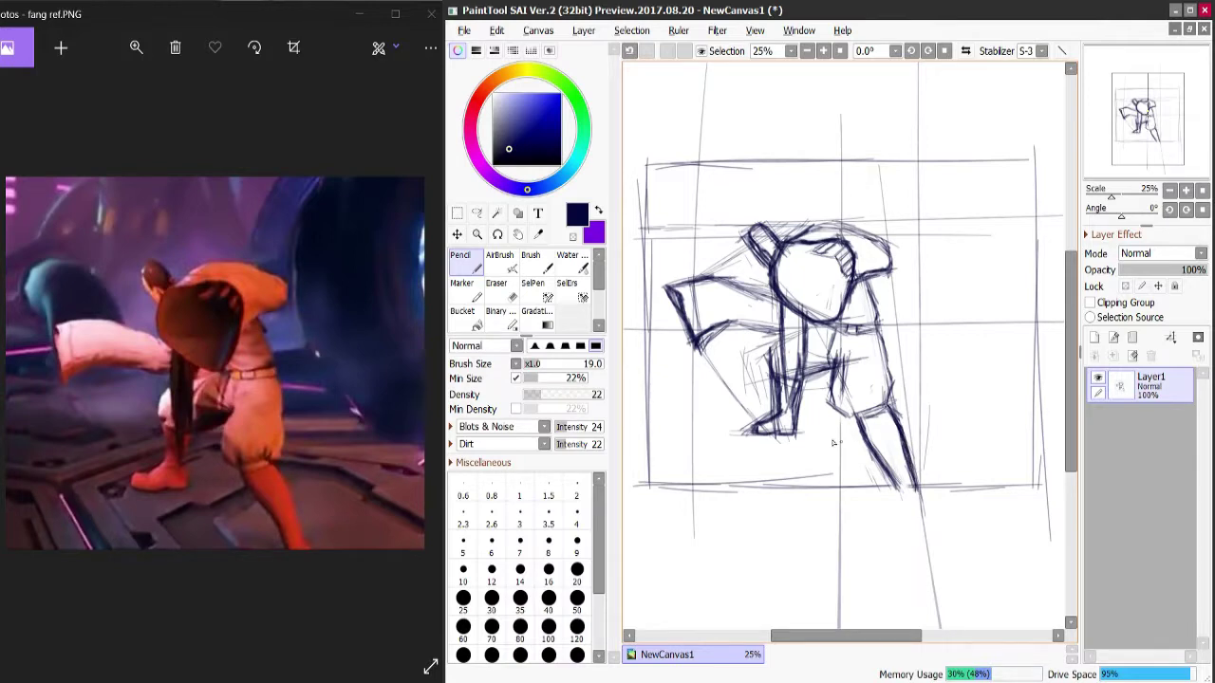
Step: Erase the stray lines around the rear lower leg and clean up its outline
key("e")
mouse_move(911, 437)
left_mouse_down()
mouse_move(892, 480)
mouse_move(915, 498)
left_mouse_up()
mouse_move(853, 457)
left_mouse_down()
mouse_move(888, 489)
mouse_move(870, 435)
mouse_move(902, 499)
mouse_move(858, 409)
left_mouse_up()
key("n")
key("ctrl+z")
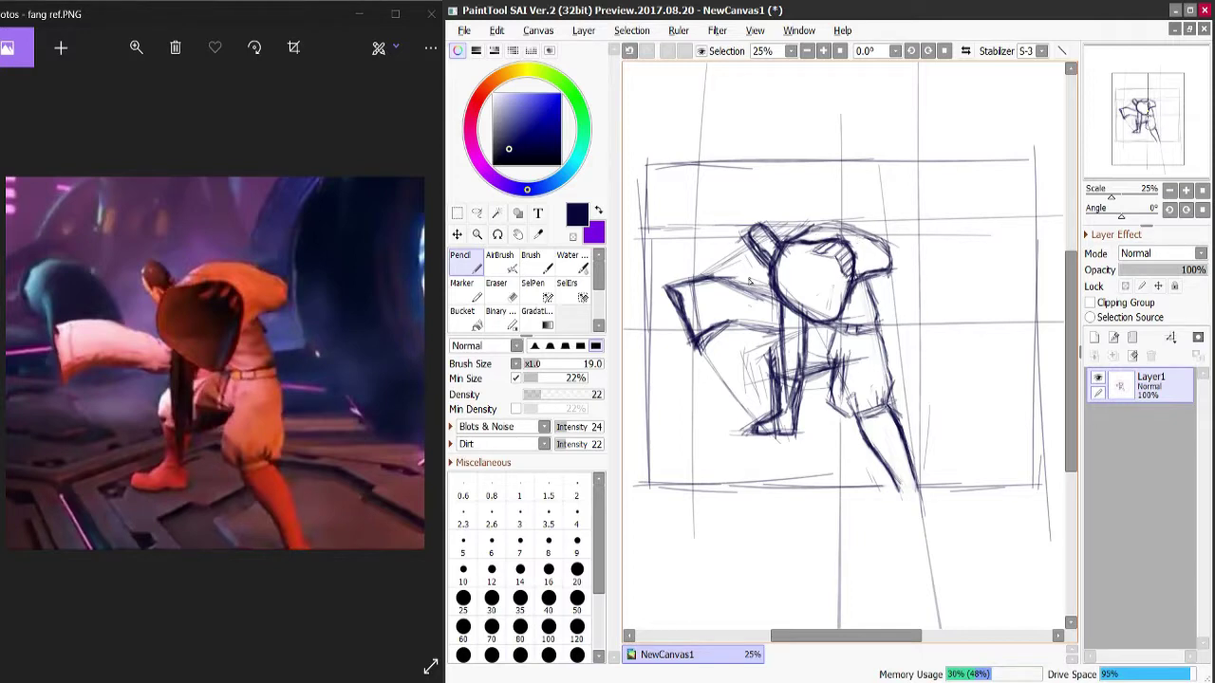
Step: Lighten the rough construction lines around the sleeves, head and legs with the Eraser at size 100 and density 19
left_click(501, 288)
mouse_move(564, 397)
left_mouse_down()
mouse_move(541, 399)
mouse_move(604, 365)
left_mouse_up()
mouse_move(709, 271)
left_mouse_down()
mouse_move(633, 303)
mouse_move(807, 188)
mouse_move(633, 365)
mouse_move(874, 204)
mouse_move(664, 425)
mouse_move(944, 288)
mouse_move(844, 530)
left_mouse_up()
mouse_move(702, 366)
left_mouse_down()
mouse_move(731, 388)
mouse_move(754, 382)
left_mouse_up()
left_click_drag(717, 264, 734, 263)
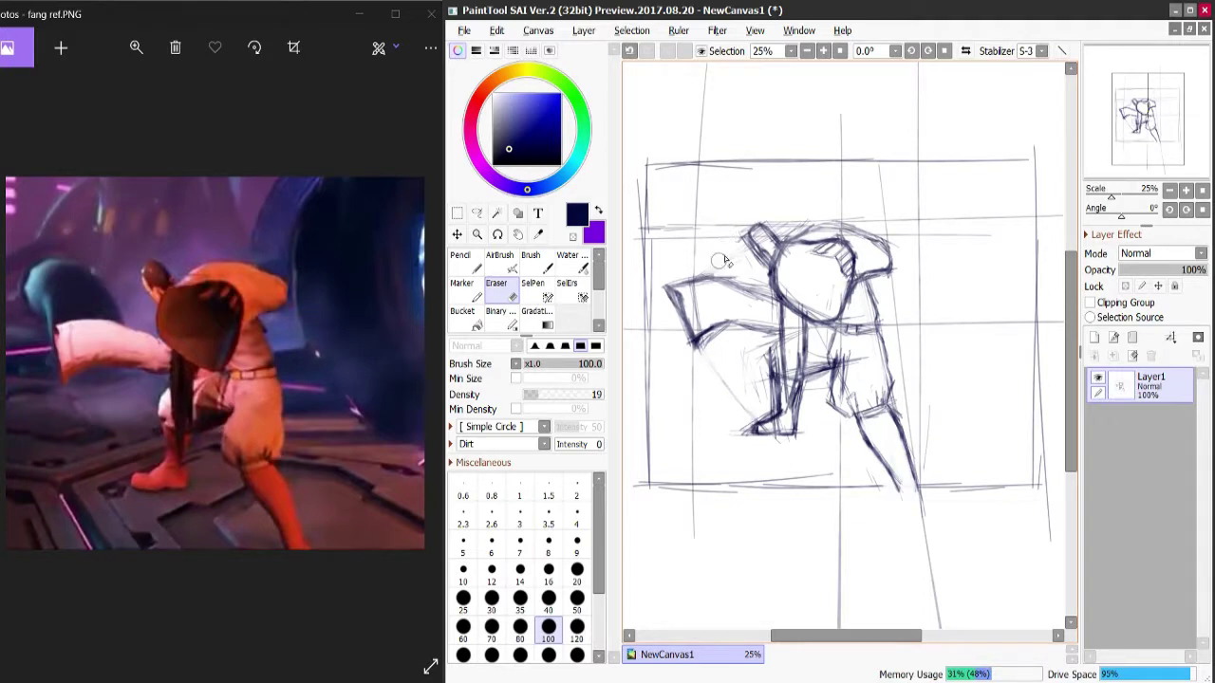
left_click_drag(844, 387, 857, 353)
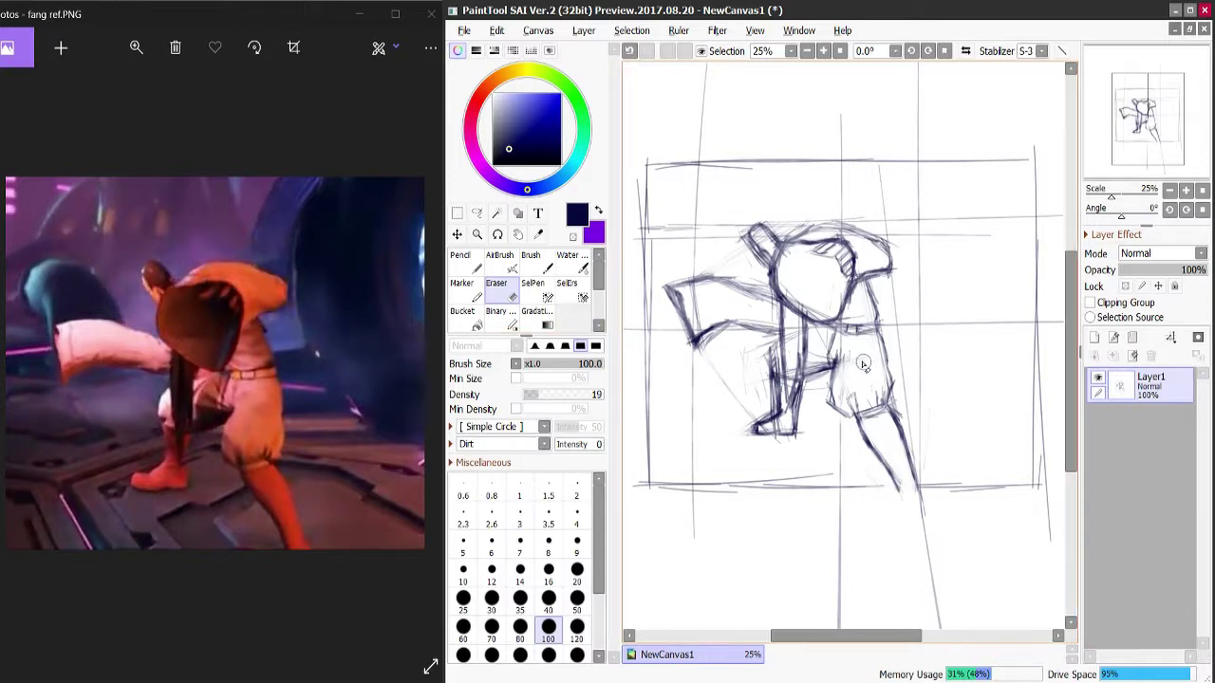
Step: Redraw the head's contour and define the fingers inside the sleeve opening with the Pencil
left_click(573, 263)
left_click(464, 262)
left_click(823, 52)
mouse_move(753, 263)
left_mouse_down()
mouse_move(770, 208)
mouse_move(803, 206)
left_mouse_up()
key("b")
key("n")
left_click_drag(835, 228, 849, 224)
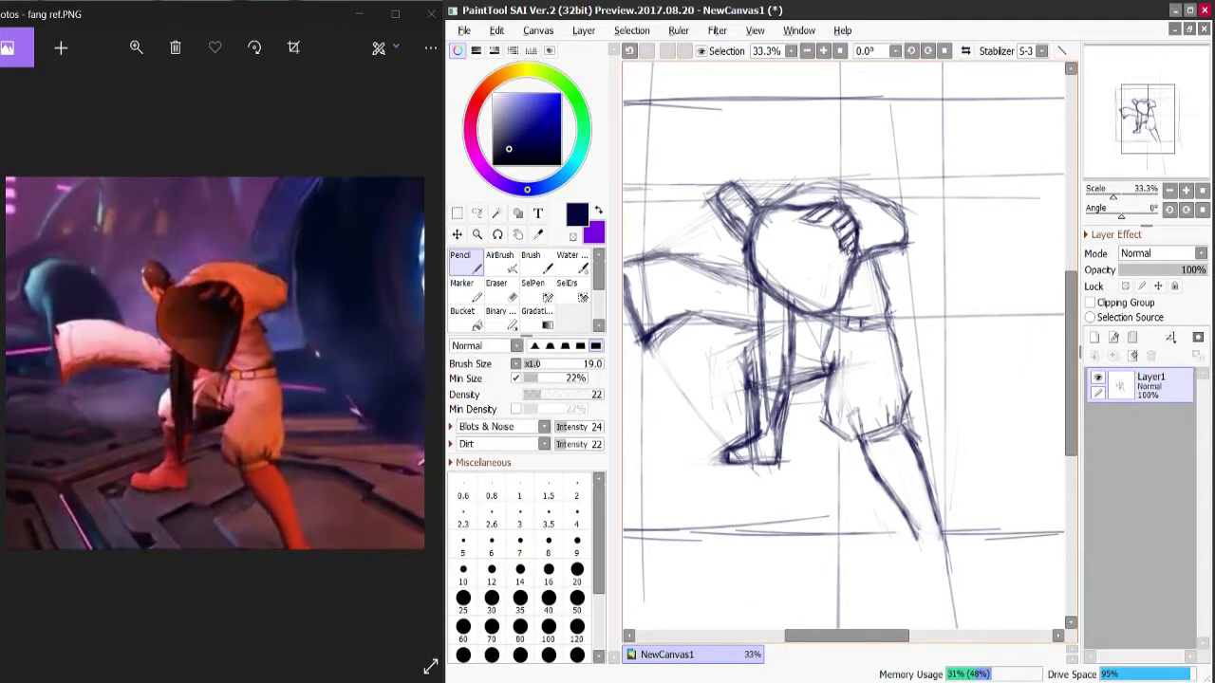
Step: Strengthen the shoulder and upper back contour above the sleeve opening, undoing the last stray stroke
left_click_drag(776, 199, 829, 188)
mouse_move(807, 189)
left_mouse_down()
mouse_move(867, 196)
mouse_move(900, 219)
mouse_move(877, 266)
mouse_move(892, 304)
mouse_move(838, 293)
mouse_move(881, 305)
left_mouse_up()
mouse_move(840, 303)
left_mouse_down()
mouse_move(857, 314)
mouse_move(863, 273)
left_mouse_up()
key("ctrl+z")
Step: Redraw the torso's back edge and the rear leg's baggy trouser outline down to the cuff
mouse_move(924, 420)
left_mouse_down()
mouse_move(900, 313)
mouse_move(877, 309)
mouse_move(869, 231)
left_mouse_up()
mouse_move(802, 269)
left_mouse_down()
mouse_move(826, 335)
mouse_move(823, 313)
mouse_move(838, 335)
mouse_move(826, 324)
mouse_move(850, 327)
mouse_move(832, 334)
mouse_move(878, 327)
mouse_move(908, 384)
mouse_move(917, 437)
left_mouse_up()
mouse_move(836, 333)
left_mouse_down()
mouse_move(891, 436)
mouse_move(856, 442)
mouse_move(853, 482)
left_mouse_up()
mouse_move(736, 335)
left_mouse_down()
mouse_move(743, 391)
mouse_move(734, 262)
left_mouse_up()
key("ctrl+z")
Step: Define the front knee and lower leg, and add fold lines around the waist and thigh
mouse_move(745, 385)
left_mouse_down()
mouse_move(766, 330)
mouse_move(763, 291)
left_mouse_up()
mouse_move(718, 197)
left_mouse_down()
mouse_move(709, 211)
mouse_move(693, 157)
mouse_move(736, 177)
left_mouse_up()
mouse_move(764, 321)
left_mouse_down()
mouse_move(847, 269)
mouse_move(874, 234)
mouse_move(859, 276)
mouse_move(877, 267)
left_mouse_up()
left_click_drag(807, 298, 807, 257)
left_click_drag(812, 305, 807, 235)
left_click_drag(809, 237, 811, 269)
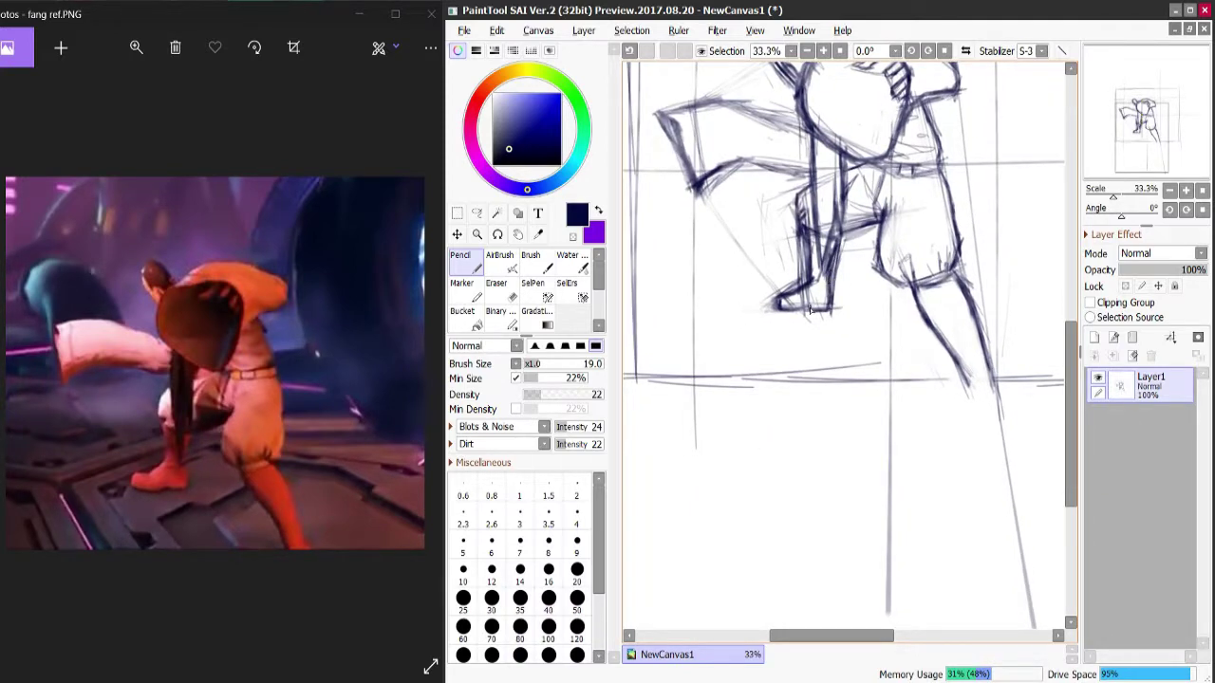
Step: Redraw the upper and lower edges of the extended sleeve with cleaner, darker lines
scroll(802, 308, "up", 5)
mouse_move(674, 239)
left_mouse_down()
mouse_move(683, 276)
mouse_move(712, 228)
mouse_move(805, 253)
left_mouse_up()
left_click_drag(740, 286, 805, 293)
left_click_drag(774, 239, 822, 264)
Step: Round out the rear trouser leg and its gathered cuff, and darken the lower leg beneath it
mouse_move(974, 325)
left_mouse_down()
mouse_move(955, 380)
mouse_move(974, 325)
mouse_move(860, 191)
left_mouse_up()
left_click_drag(847, 367, 940, 366)
left_click_drag(888, 309, 939, 439)
key("Page_Down")
left_click_drag(825, 161, 830, 163)
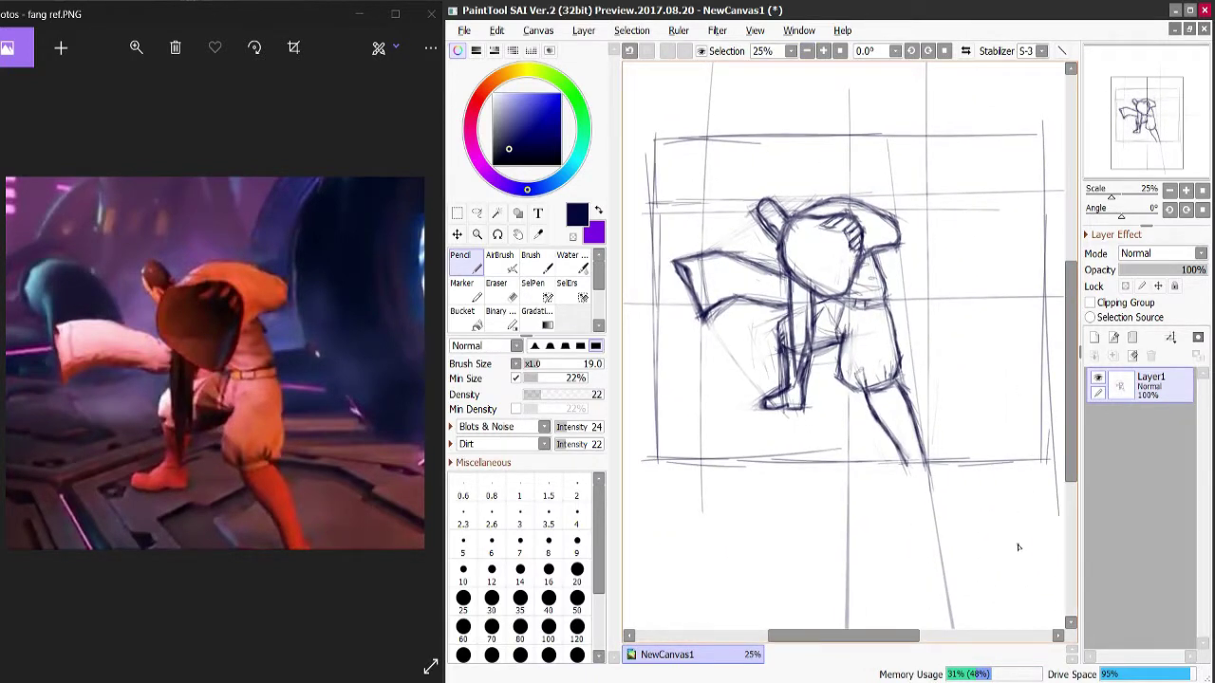